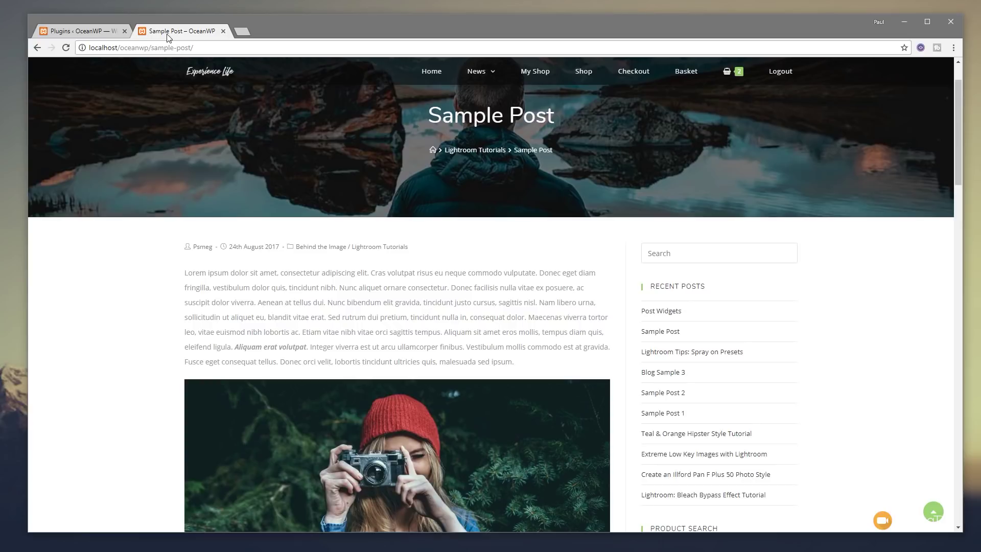
{"action": "scroll", "coordinate": [127, 220], "scroll_direction": "up", "scroll_amount": 1}
{"action": "scroll", "coordinate": [164, 303], "scroll_direction": "down", "scroll_amount": 2}
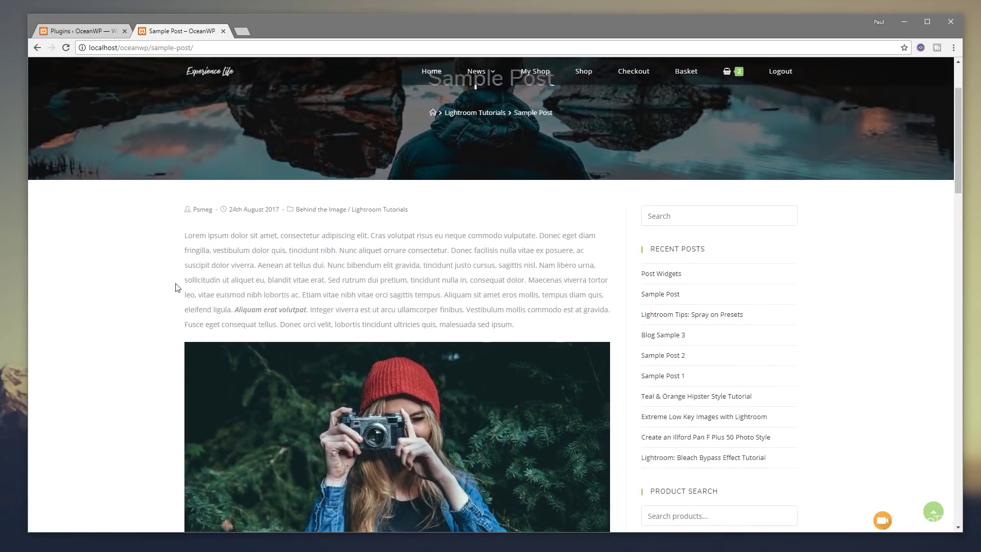
{"action": "scroll", "coordinate": [189, 268], "scroll_direction": "down", "scroll_amount": 7}
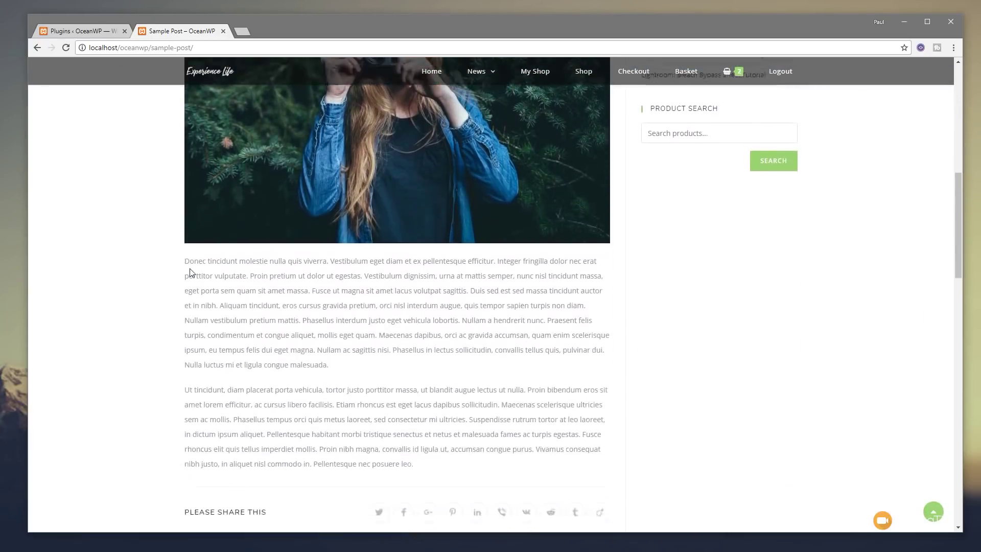
{"action": "scroll", "coordinate": [189, 270], "scroll_direction": "down", "scroll_amount": 4}
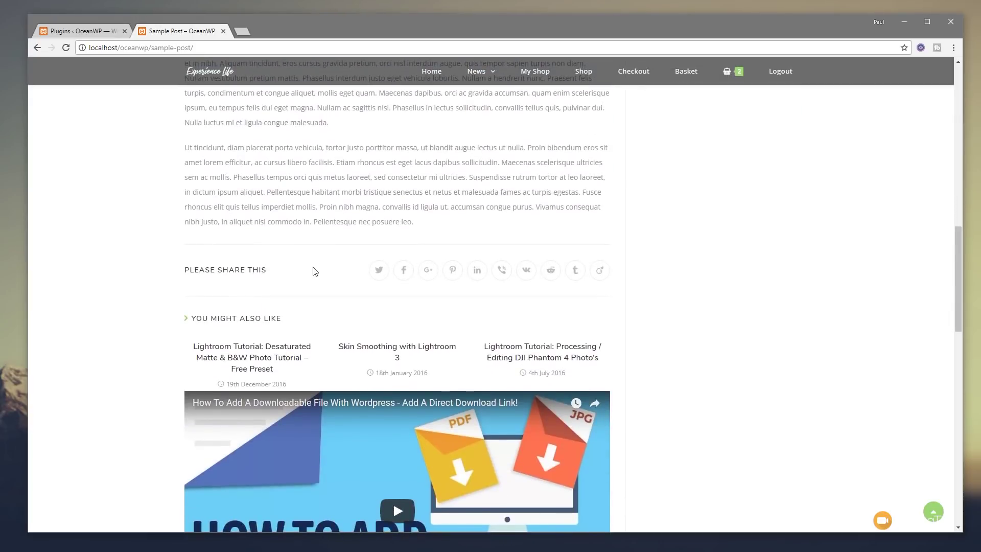
{"action": "scroll", "coordinate": [313, 271], "scroll_direction": "up", "scroll_amount": 2}
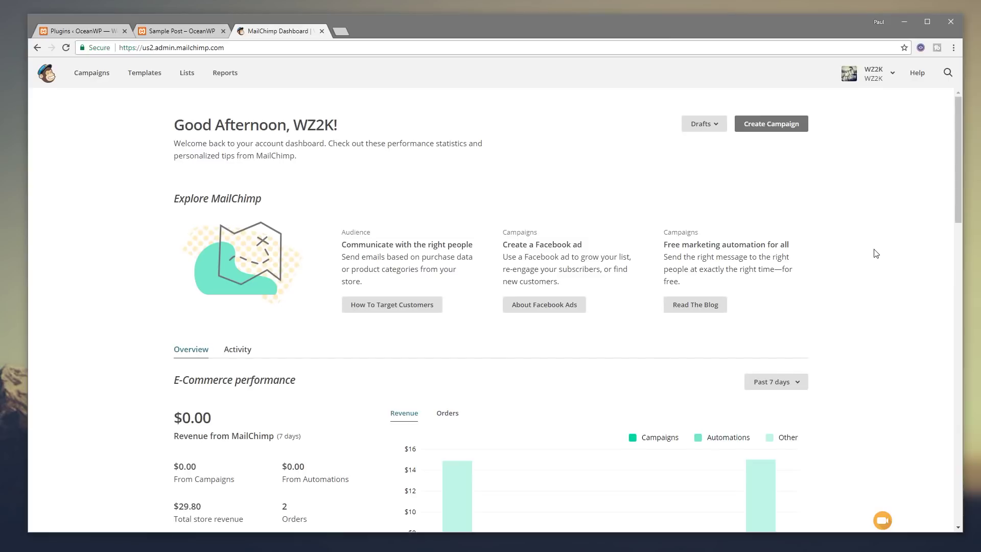
From the MailChimp profile menu, open the Account page and its Extras menu to reach API keys
{"action": "left_click", "coordinate": [896, 78]}
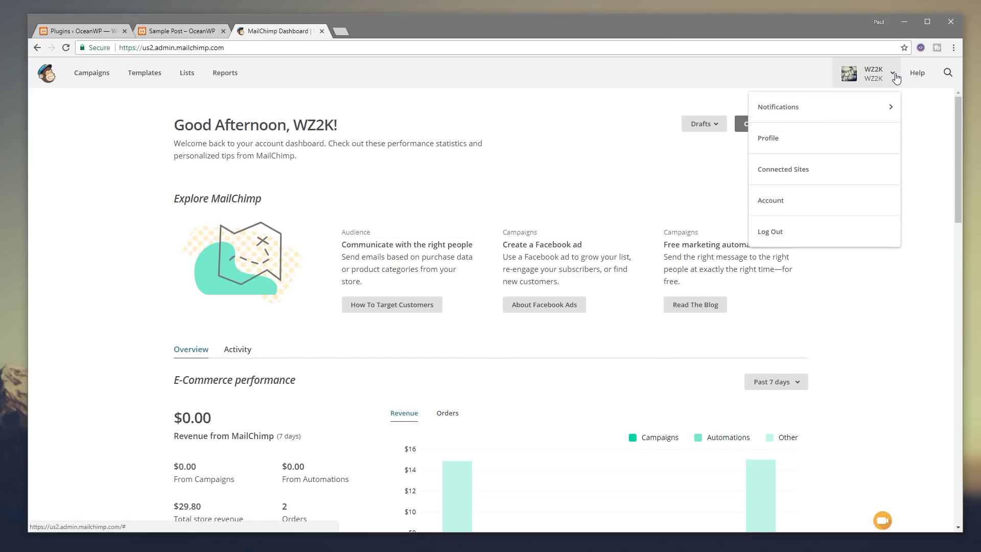
{"action": "left_click", "coordinate": [805, 202]}
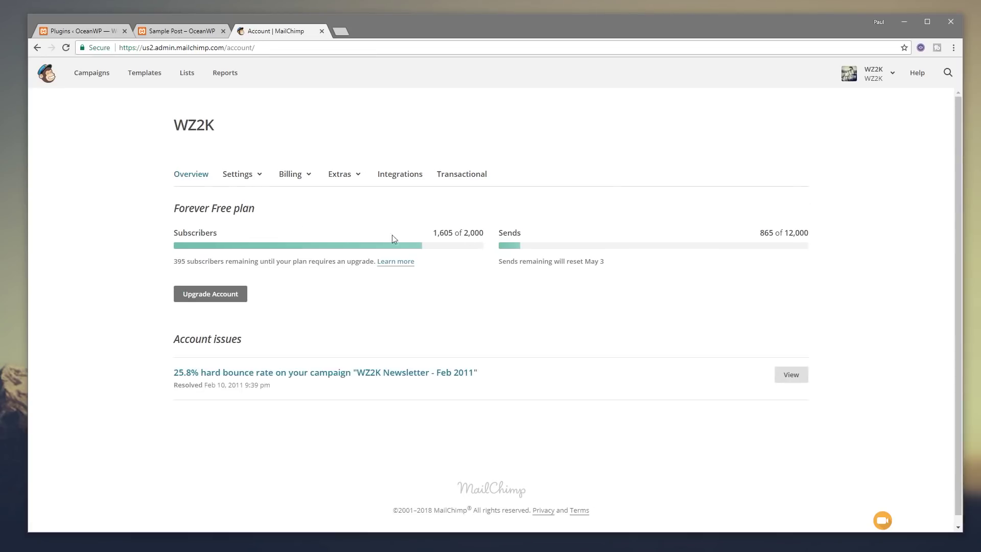
{"action": "left_click", "coordinate": [352, 175]}
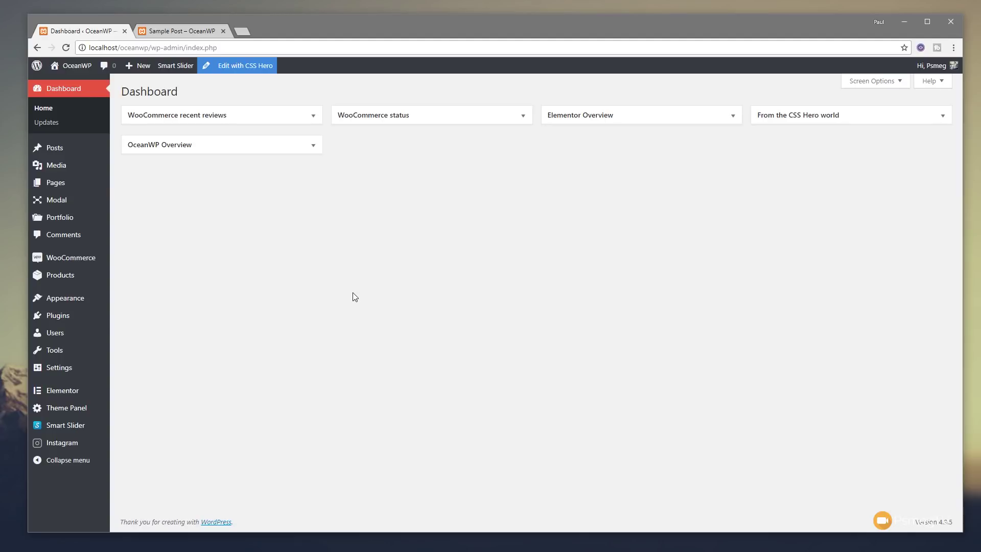
{"action": "mouse_move", "coordinate": [45, 394]}
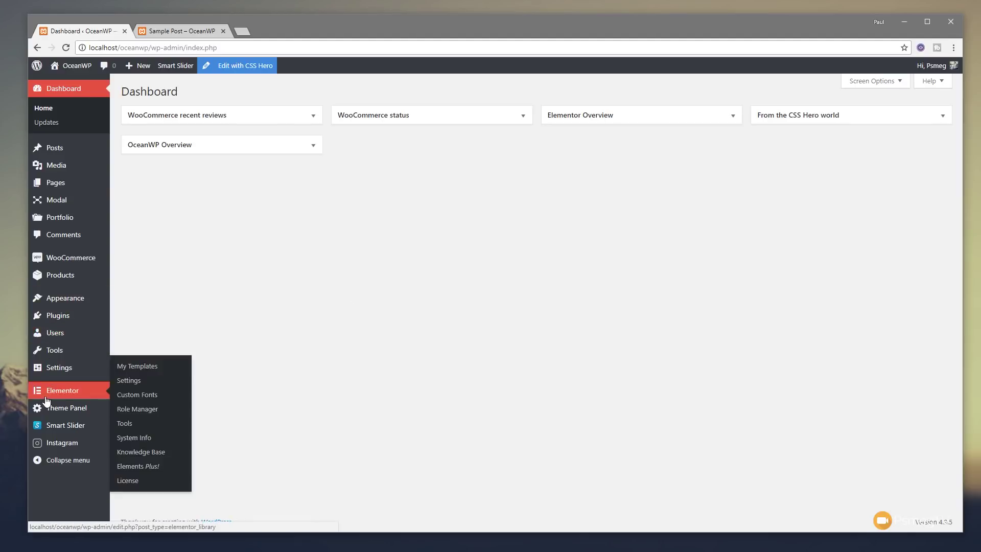
{"action": "left_click", "coordinate": [130, 382]}
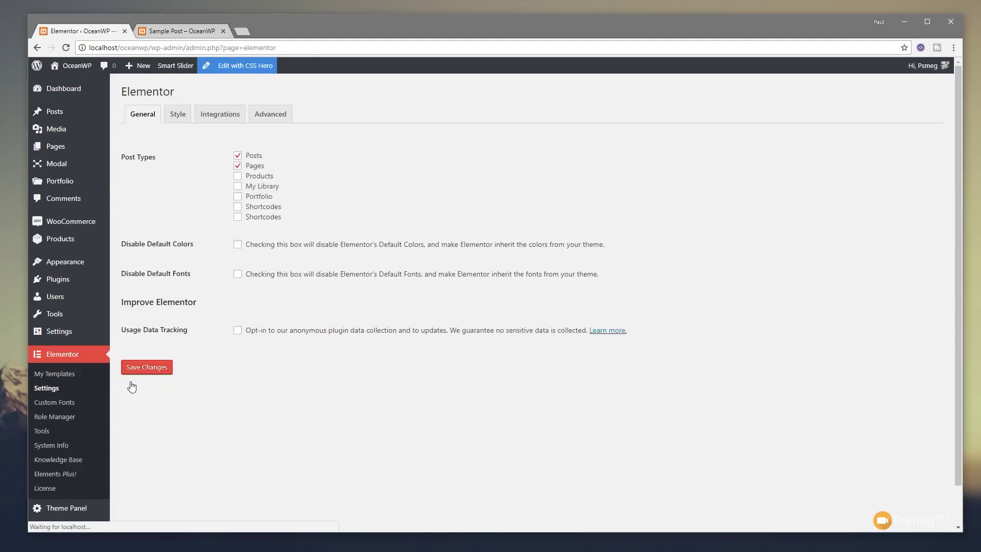
{"action": "left_click", "coordinate": [223, 121]}
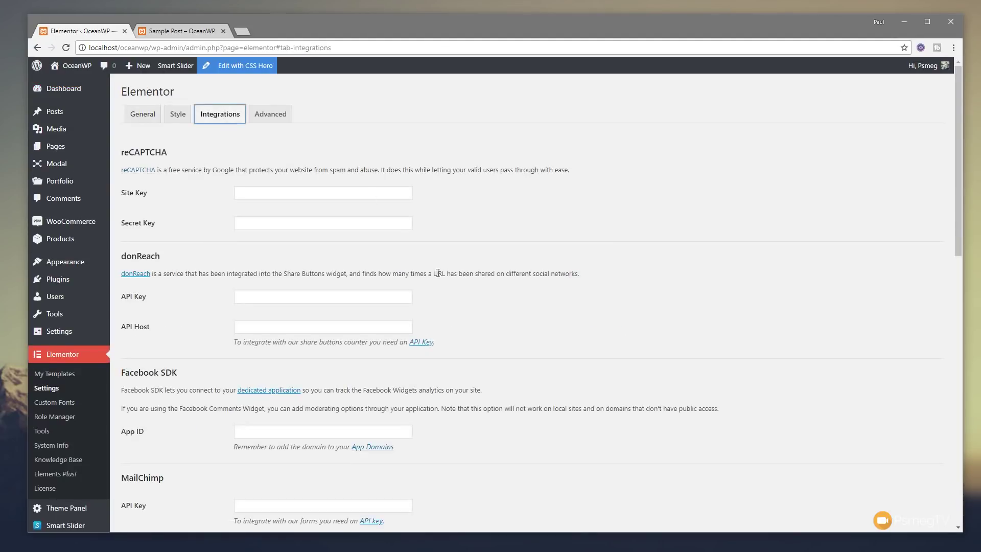
{"action": "scroll", "coordinate": [438, 273], "scroll_direction": "down", "scroll_amount": 6}
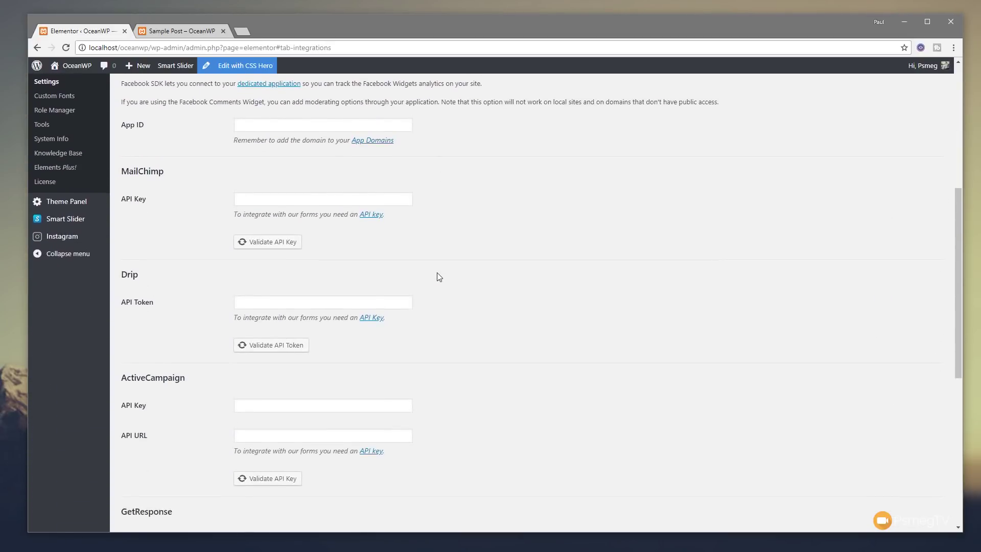
{"action": "scroll", "coordinate": [475, 305], "scroll_direction": "up", "scroll_amount": 1}
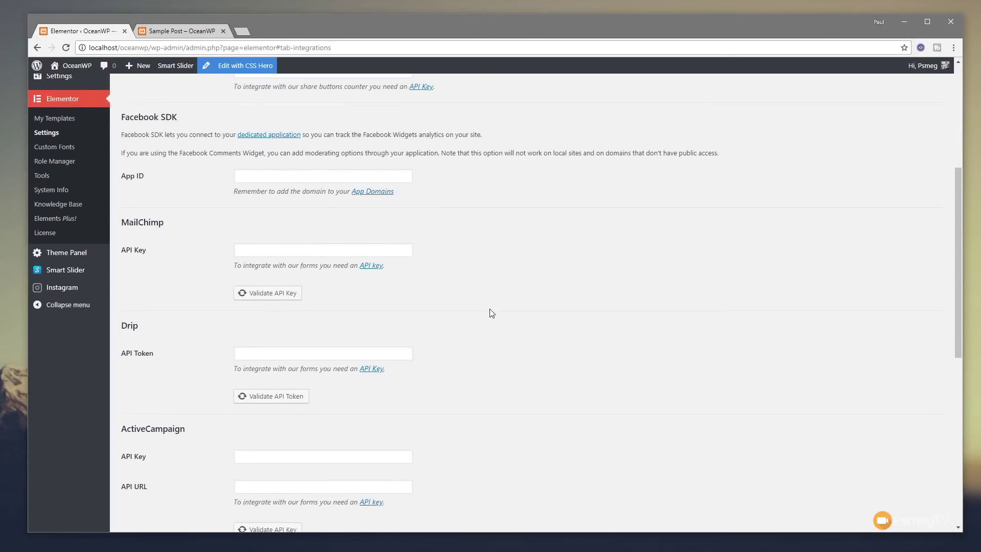
{"action": "left_click", "coordinate": [271, 249]}
{"action": "scroll", "coordinate": [415, 312], "scroll_direction": "down", "scroll_amount": 5}
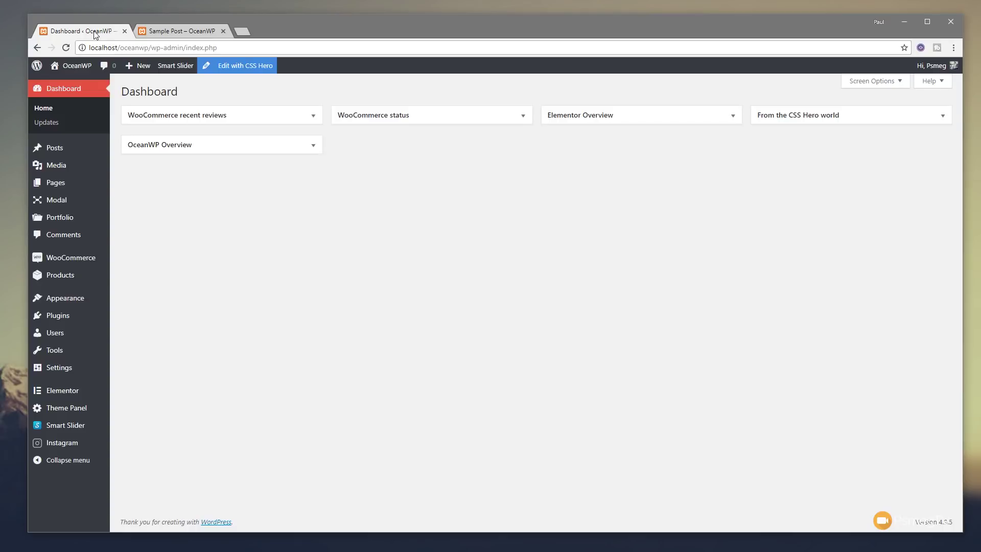
From Elementor's My Templates, create a Section-type template called 'Mailchimp Sign Up'
{"action": "mouse_move", "coordinate": [97, 390]}
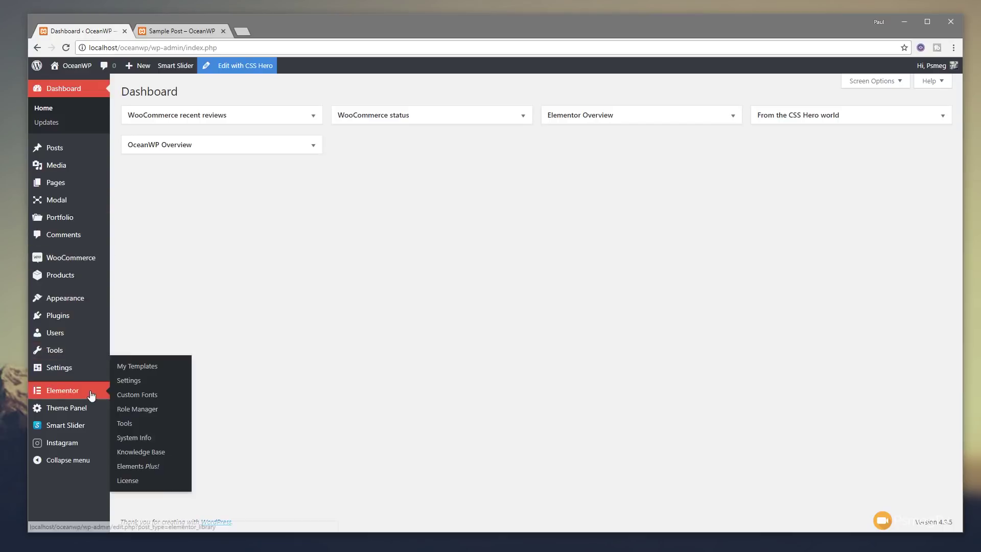
{"action": "left_click", "coordinate": [151, 371]}
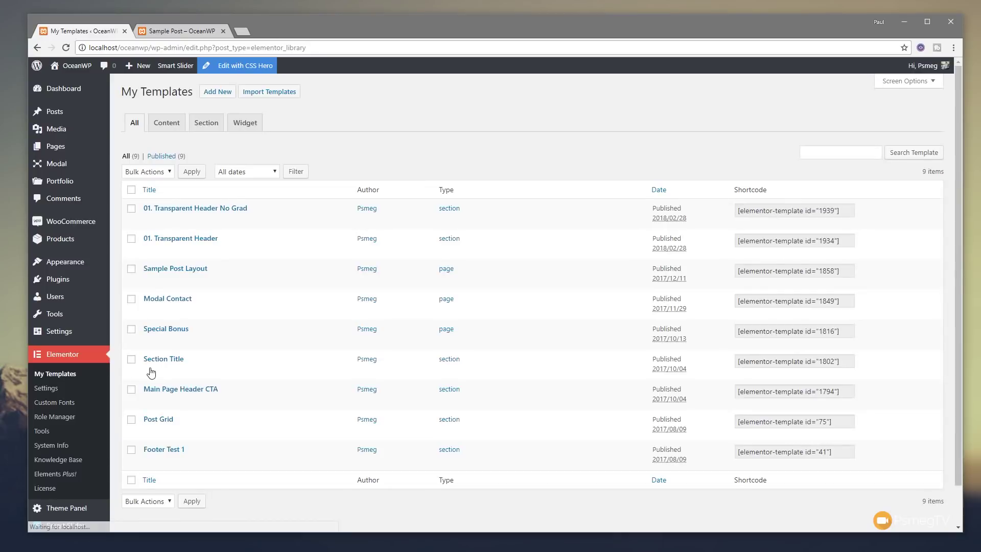
{"action": "left_click", "coordinate": [223, 98]}
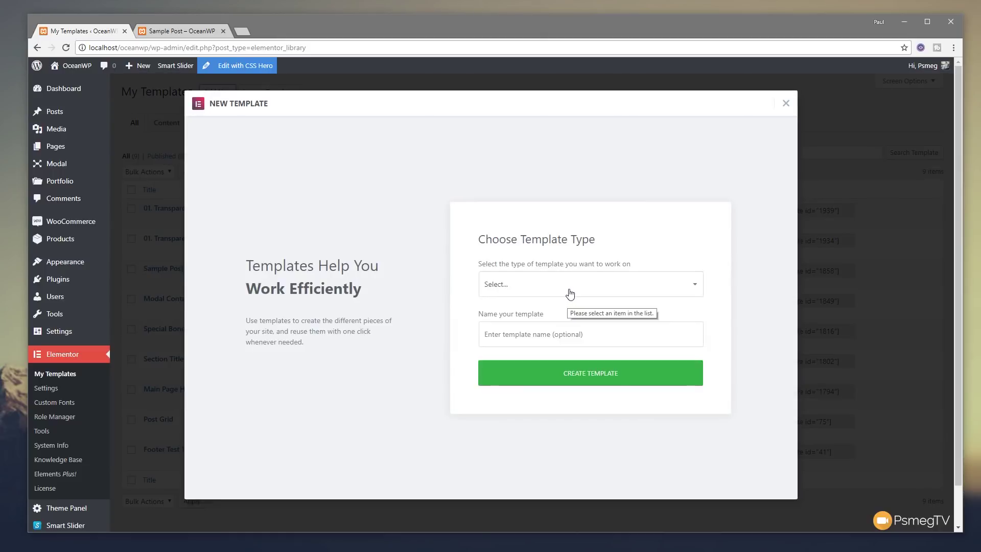
{"action": "left_click", "coordinate": [571, 288]}
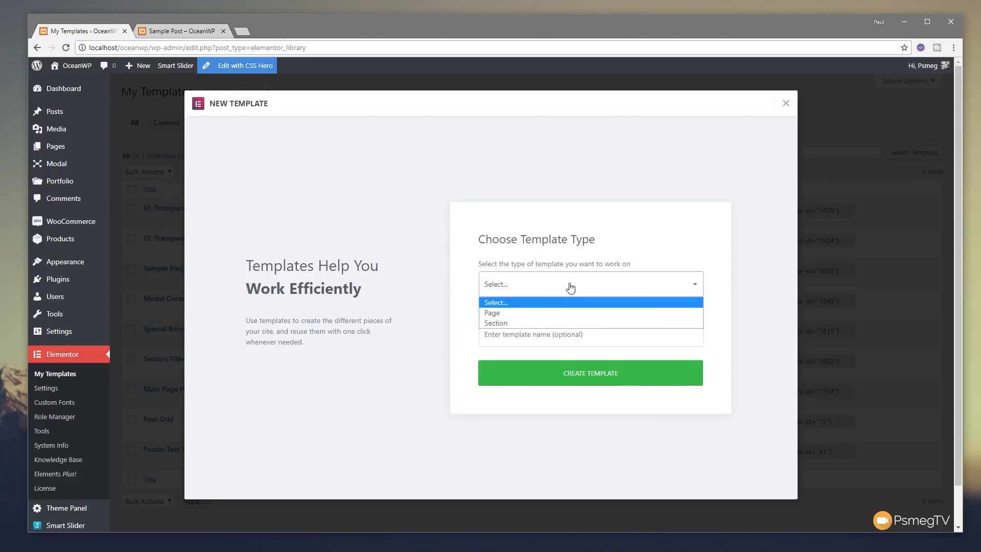
{"action": "left_click", "coordinate": [535, 323]}
{"action": "left_click", "coordinate": [530, 338]}
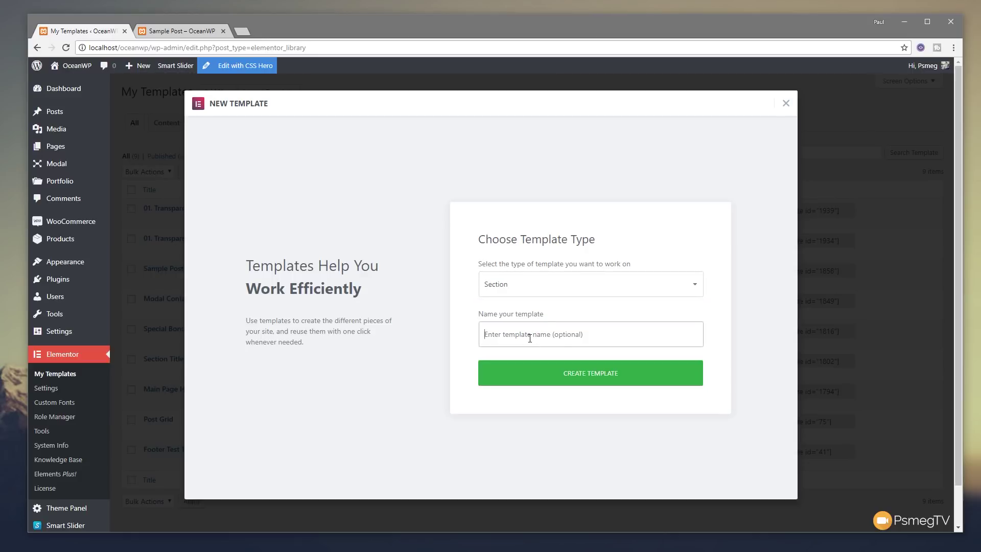
{"action": "type", "text": "Mailchimp "}
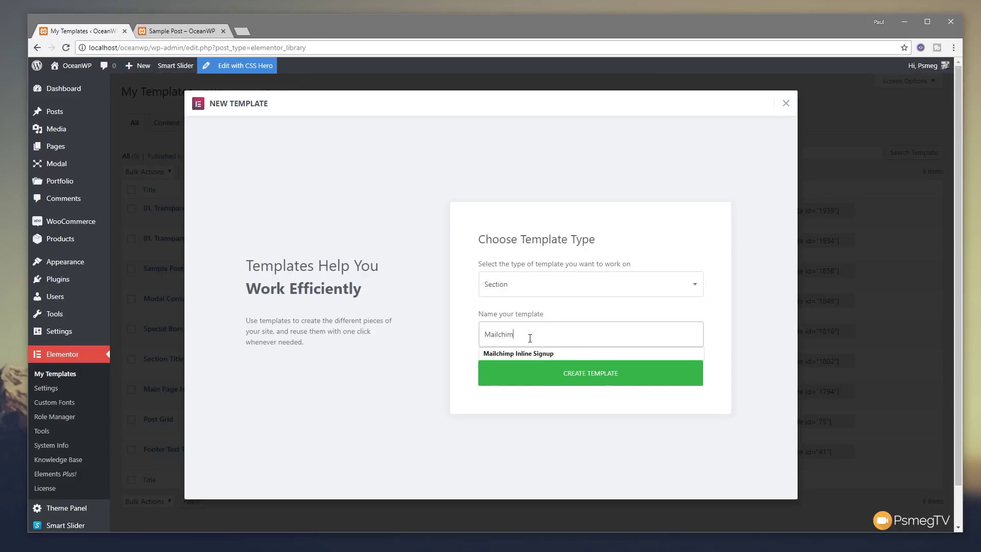
{"action": "type", "text": "Sign Up"}
{"action": "left_click", "coordinate": [589, 375]}
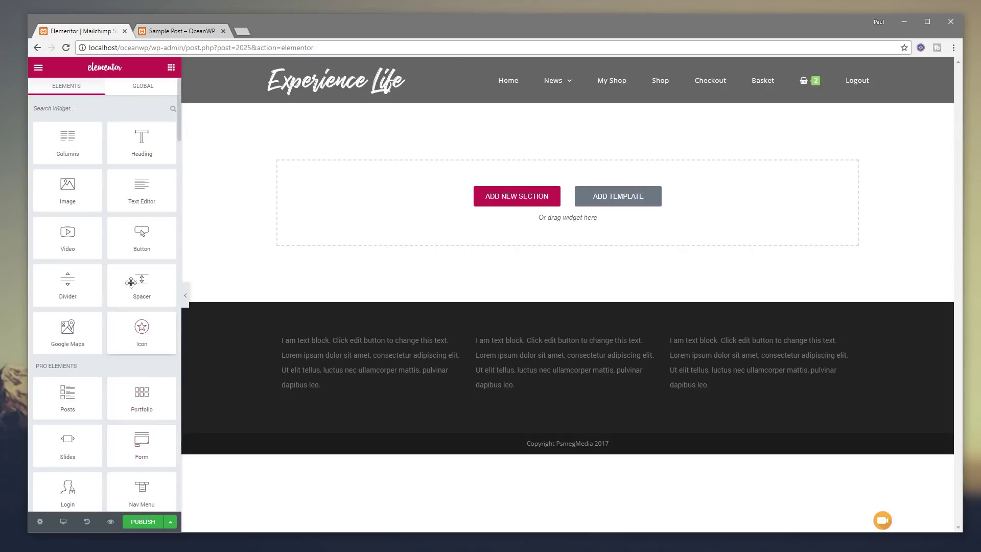
Set the template's layout to Elementor Canvas, publish it, and reopen it in Elementor
{"action": "left_click", "coordinate": [39, 73]}
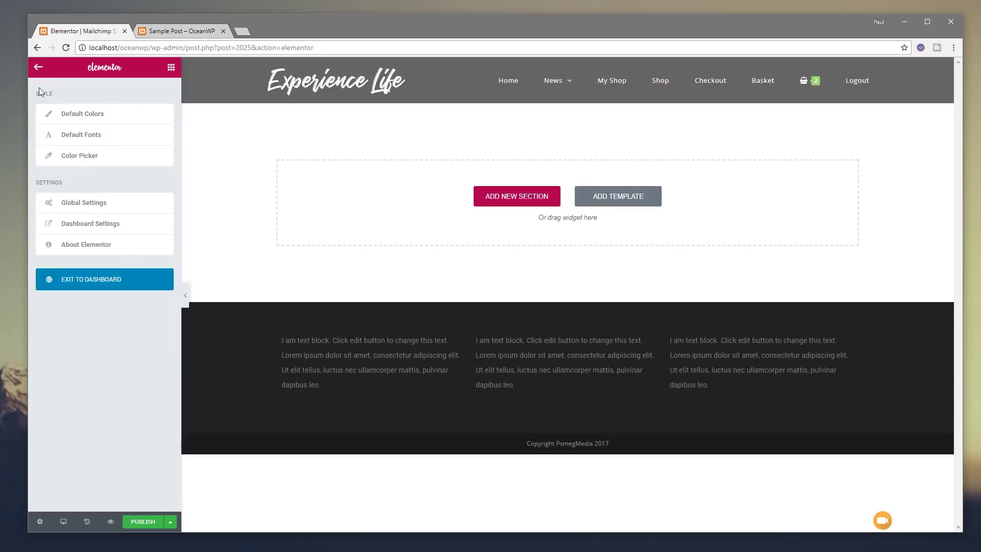
{"action": "left_click", "coordinate": [91, 286]}
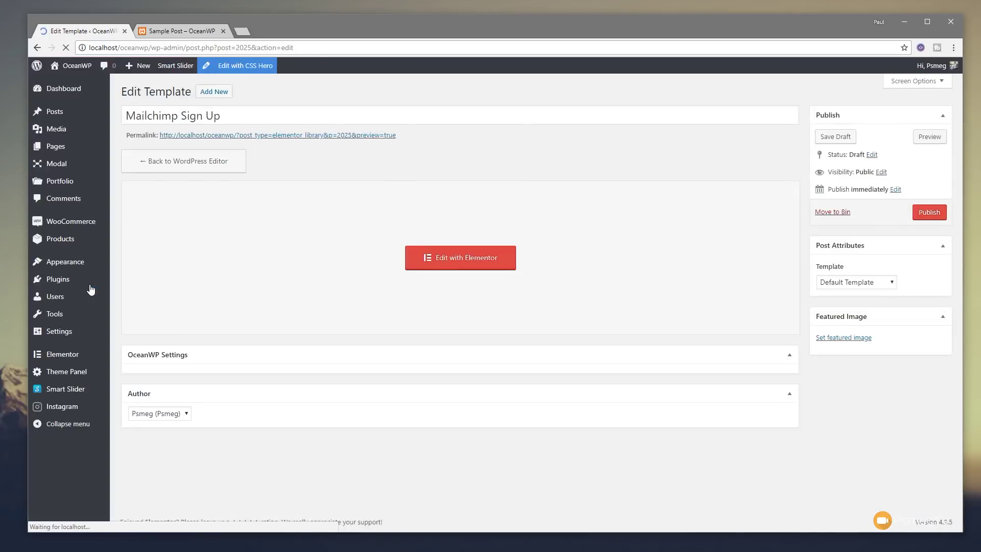
{"action": "scroll", "coordinate": [861, 457], "scroll_direction": "down", "scroll_amount": 2}
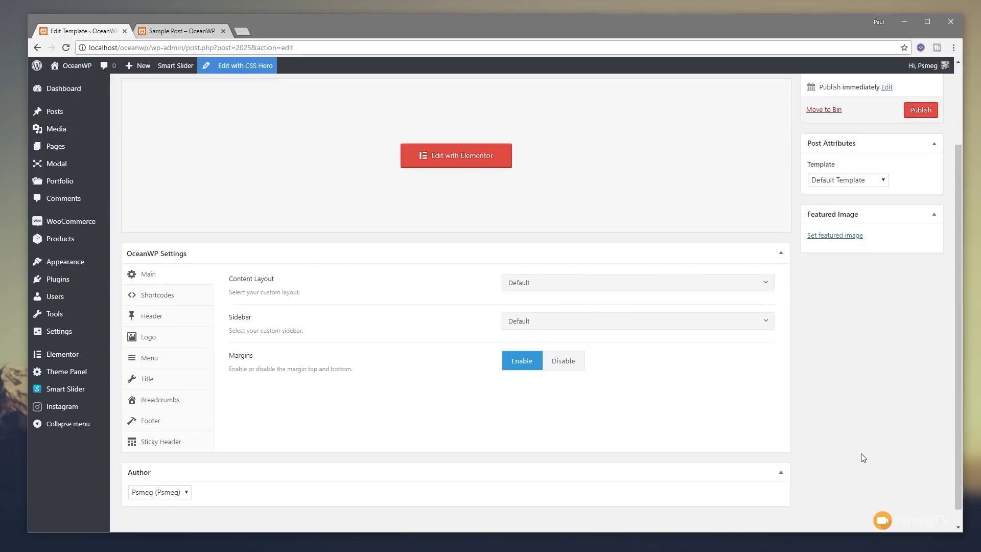
{"action": "scroll", "coordinate": [860, 453], "scroll_direction": "up", "scroll_amount": 2}
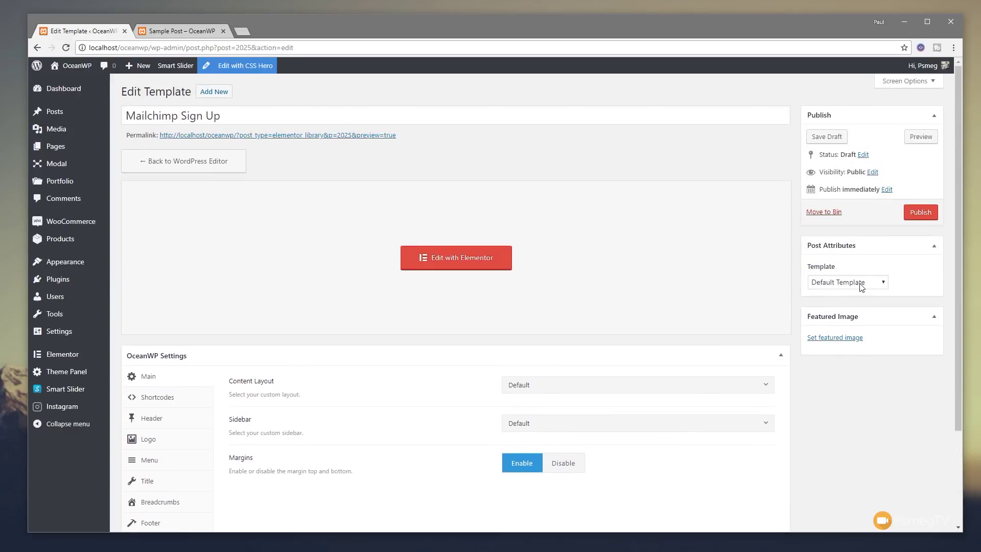
{"action": "left_click", "coordinate": [860, 285]}
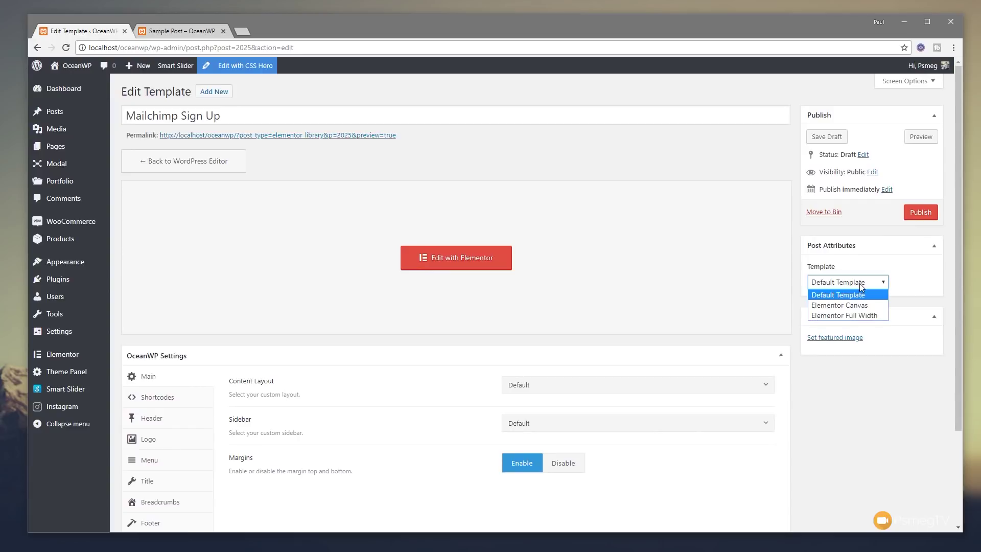
{"action": "left_click", "coordinate": [855, 306]}
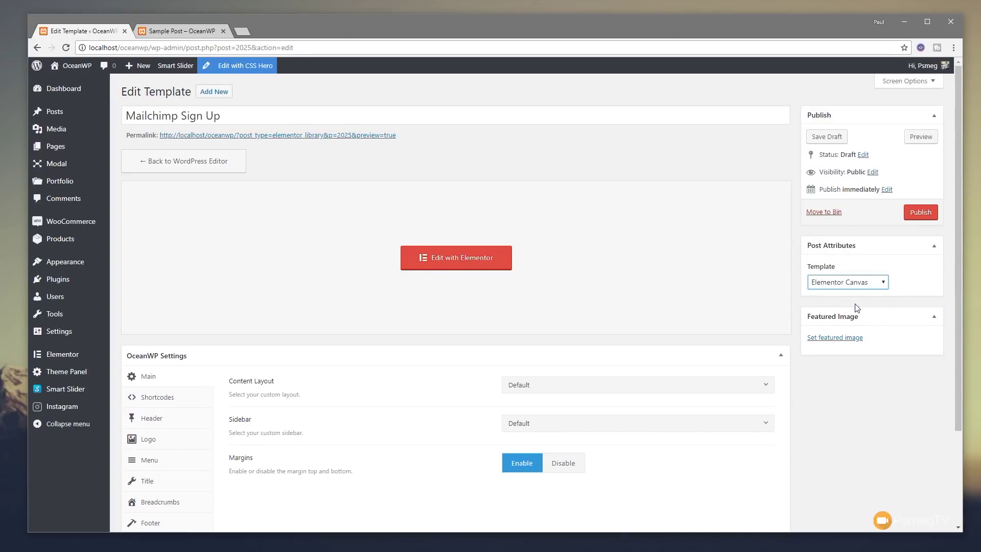
{"action": "left_click", "coordinate": [918, 212]}
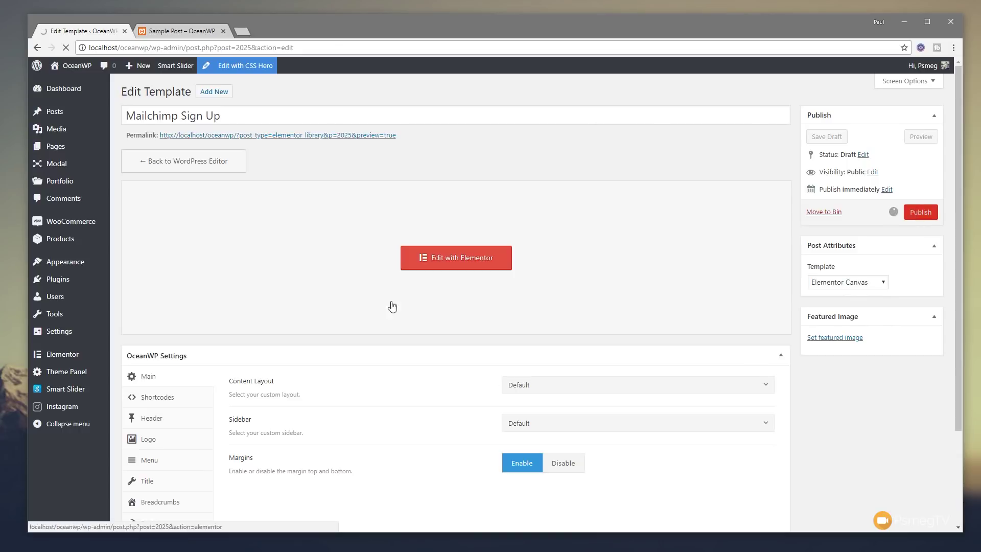
{"action": "left_click", "coordinate": [456, 287]}
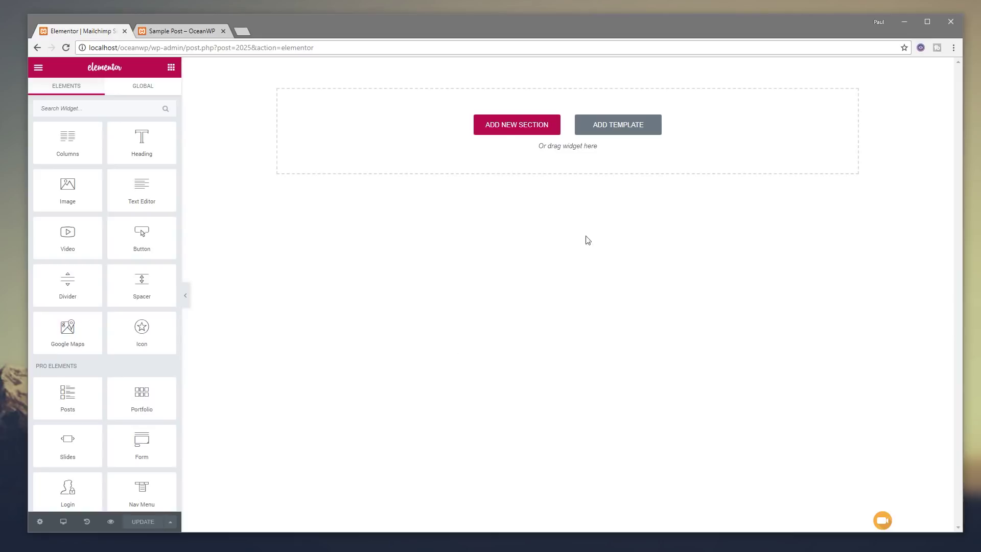
Add a one-column section holding a Heading, a Text Editor block and a Form widget
{"action": "left_click", "coordinate": [501, 128]}
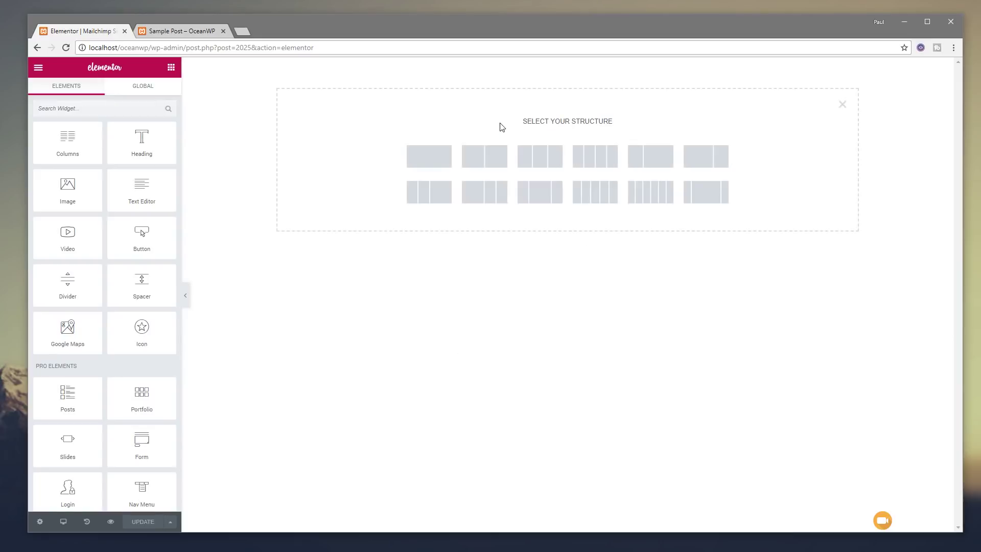
{"action": "left_click", "coordinate": [414, 162]}
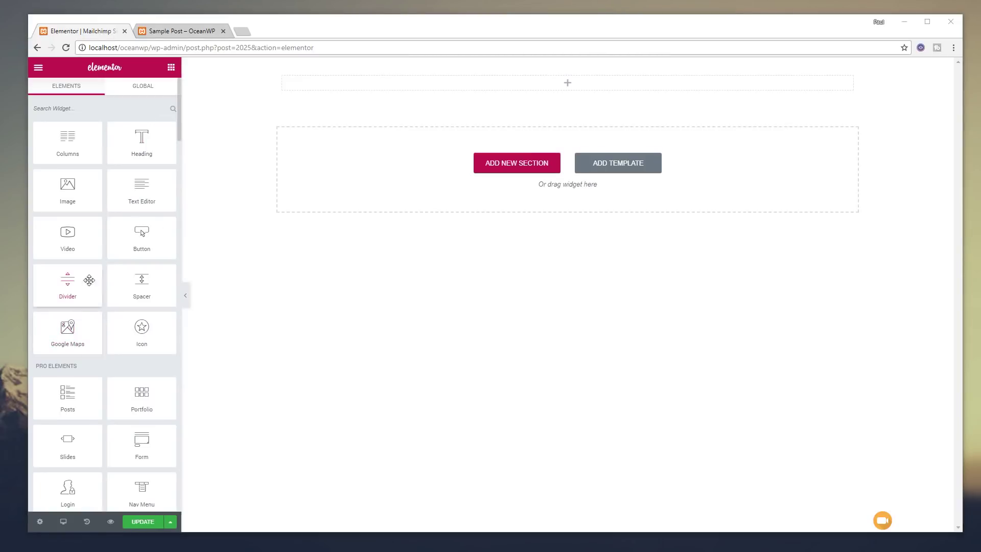
{"action": "left_click_drag", "start_coordinate": [141, 137], "coordinate": [335, 86]}
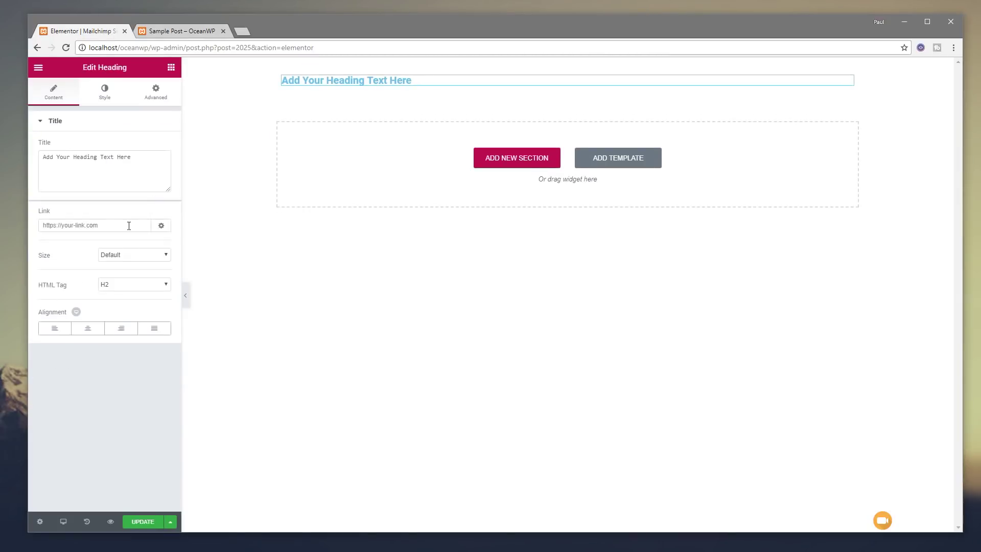
{"action": "left_click", "coordinate": [172, 68]}
{"action": "left_click_drag", "start_coordinate": [156, 192], "coordinate": [349, 91]}
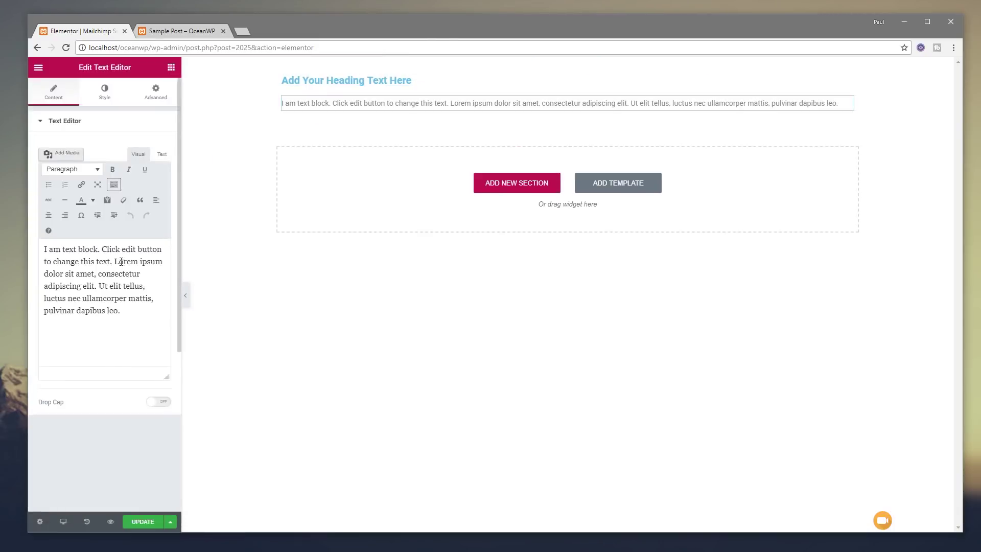
{"action": "left_click", "coordinate": [172, 67]}
{"action": "scroll", "coordinate": [113, 392], "scroll_direction": "down", "scroll_amount": 1}
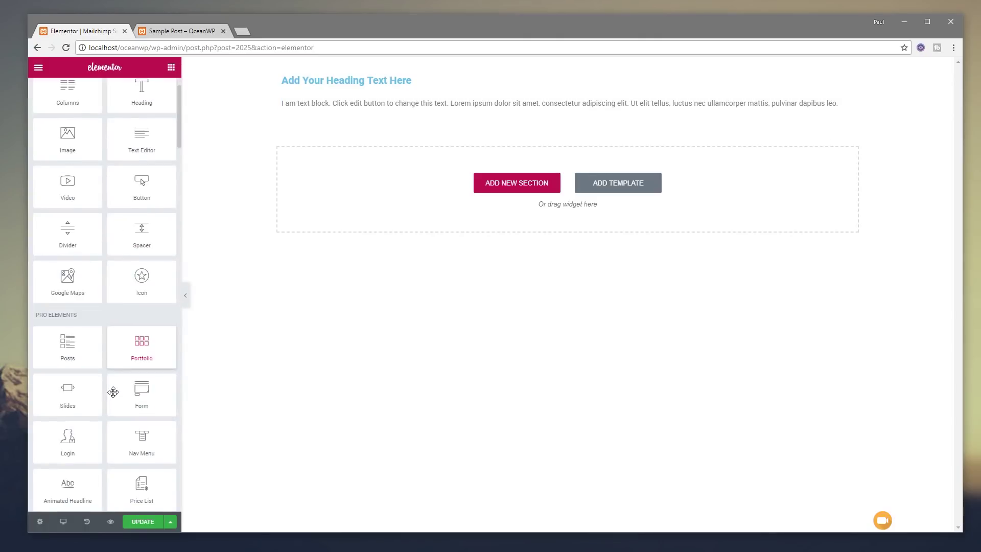
{"action": "scroll", "coordinate": [113, 392], "scroll_direction": "down", "scroll_amount": 1}
{"action": "left_click_drag", "start_coordinate": [141, 341], "coordinate": [323, 108]}
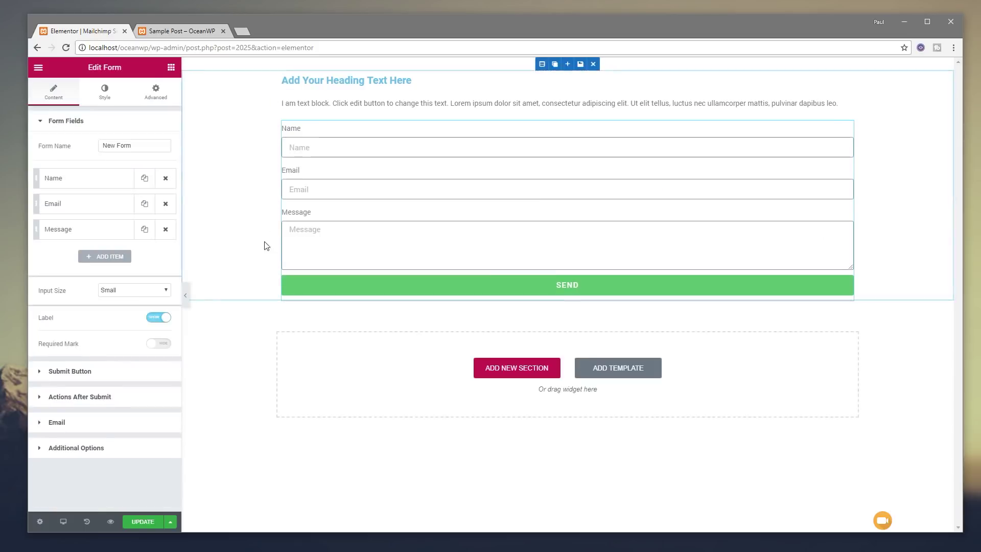
Change the heading to 'If you enjoyed this article, please consider subscribing'
{"action": "left_click", "coordinate": [395, 82]}
{"action": "left_click_drag", "start_coordinate": [415, 80], "coordinate": [284, 76]}
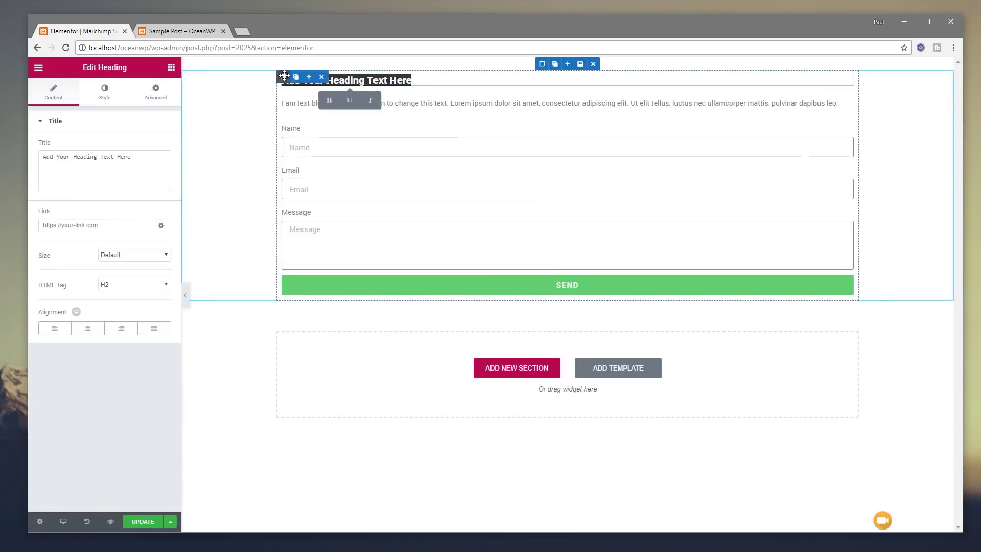
{"action": "type", "text": "If you enjo"}
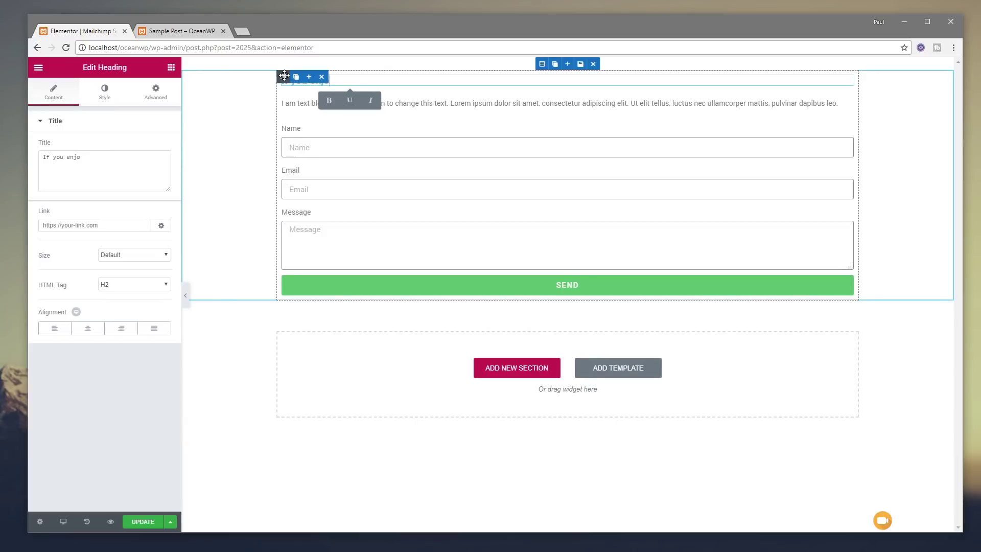
{"action": "type", "text": "yed this article, please s"}
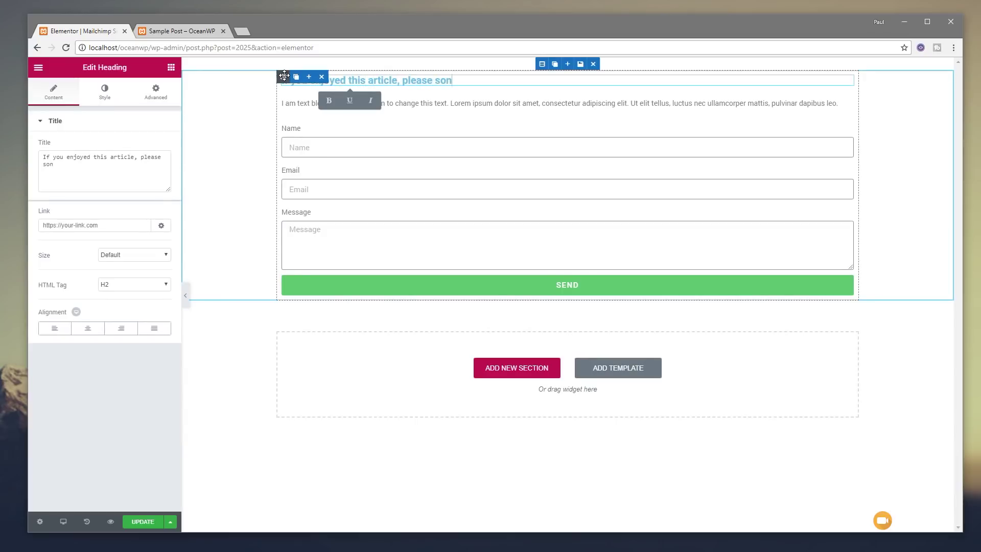
{"action": "key", "text": "BackSpace"}
{"action": "type", "text": "cons"}
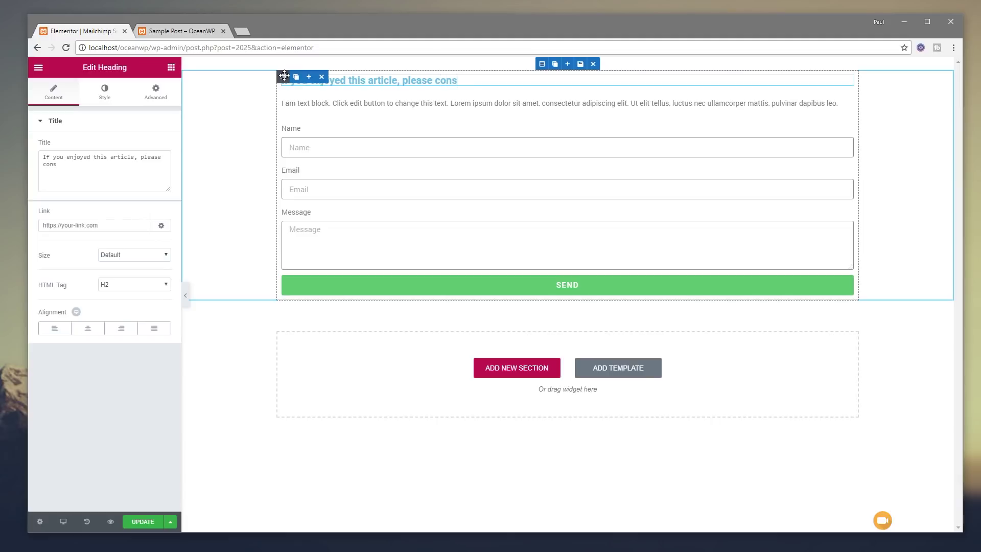
{"action": "type", "text": "ider subscriing"}
{"action": "key", "text": "Left"}
{"action": "key", "text": "Left"}
{"action": "key", "text": "Left"}
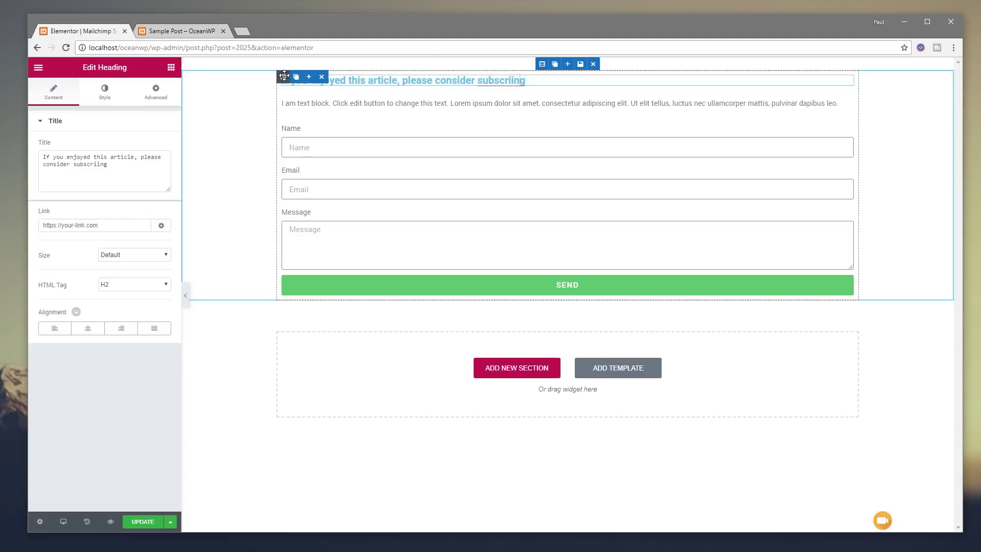
{"action": "type", "text": "b"}
{"action": "left_click", "coordinate": [406, 102]}
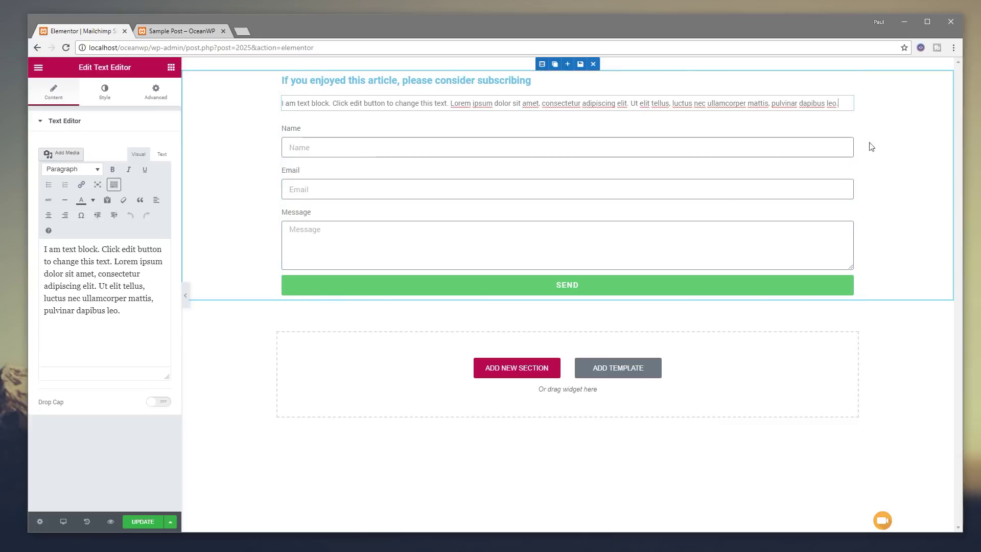
Delete the form's Message field and set the Name and Email fields to 50% column width
{"action": "left_click", "coordinate": [846, 128]}
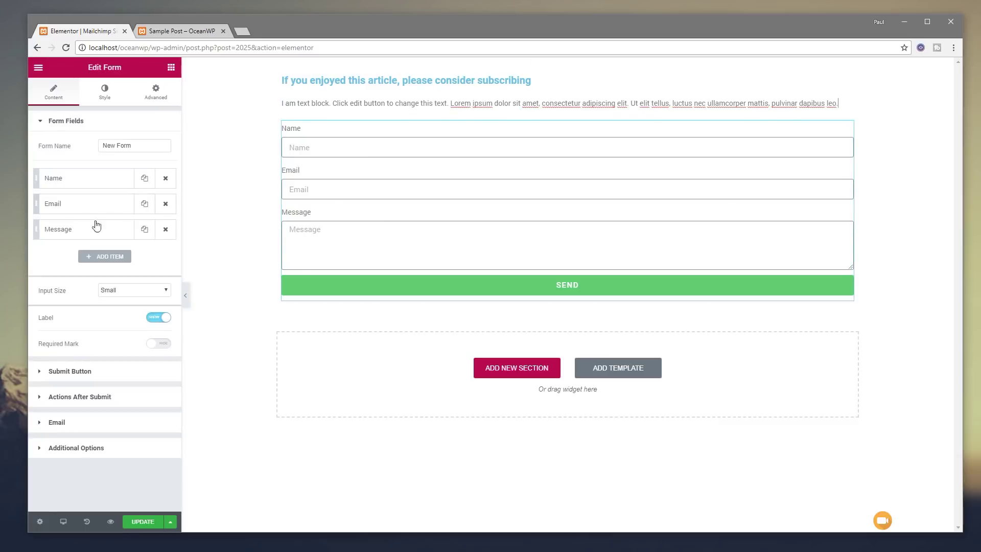
{"action": "left_click", "coordinate": [166, 231]}
{"action": "left_click", "coordinate": [110, 179]}
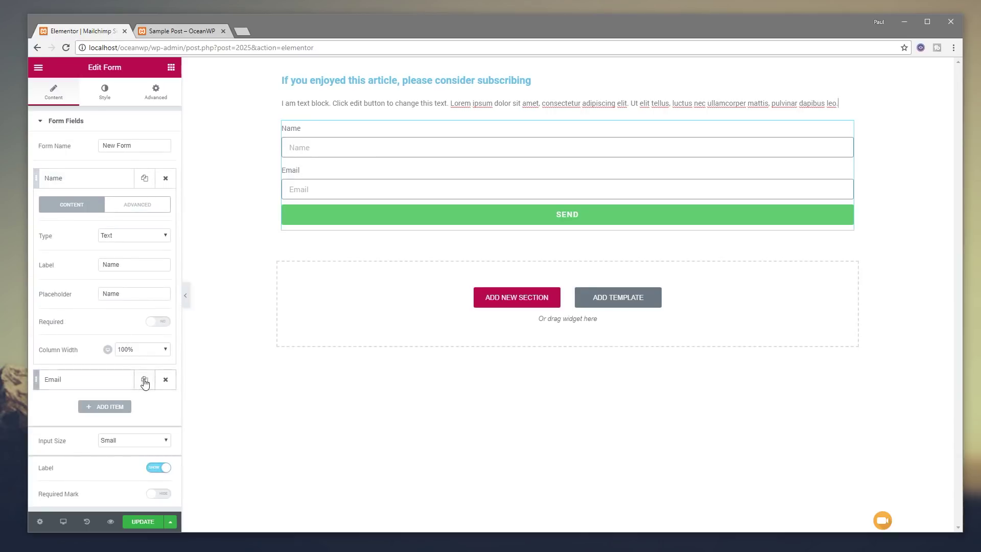
{"action": "left_click", "coordinate": [125, 349]}
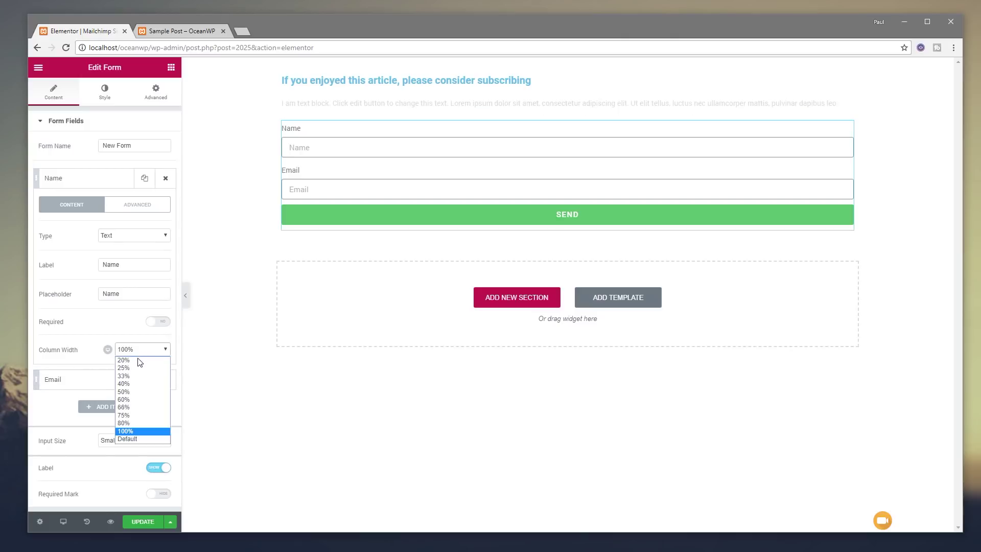
{"action": "left_click", "coordinate": [129, 391]}
{"action": "left_click", "coordinate": [87, 179]}
{"action": "left_click", "coordinate": [85, 204]}
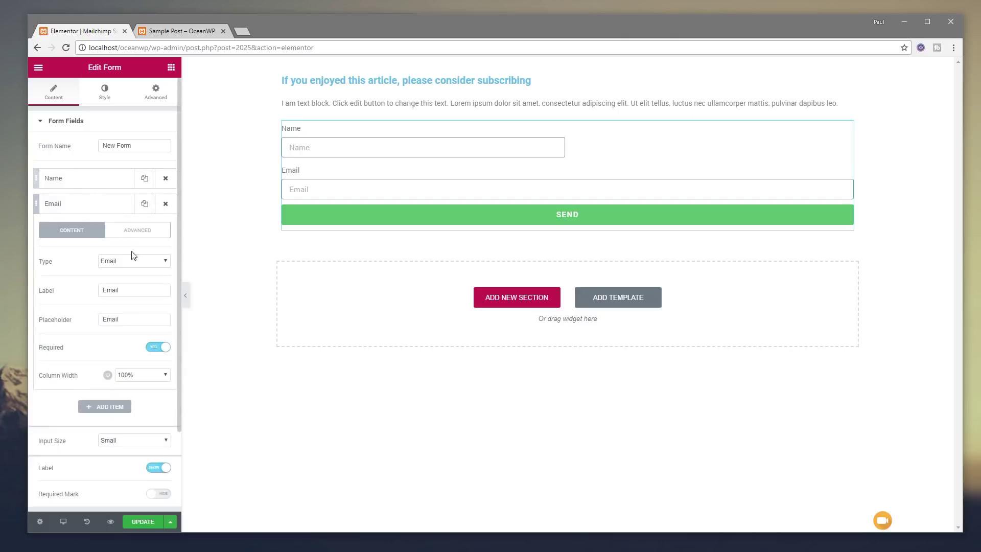
{"action": "left_click", "coordinate": [127, 375]}
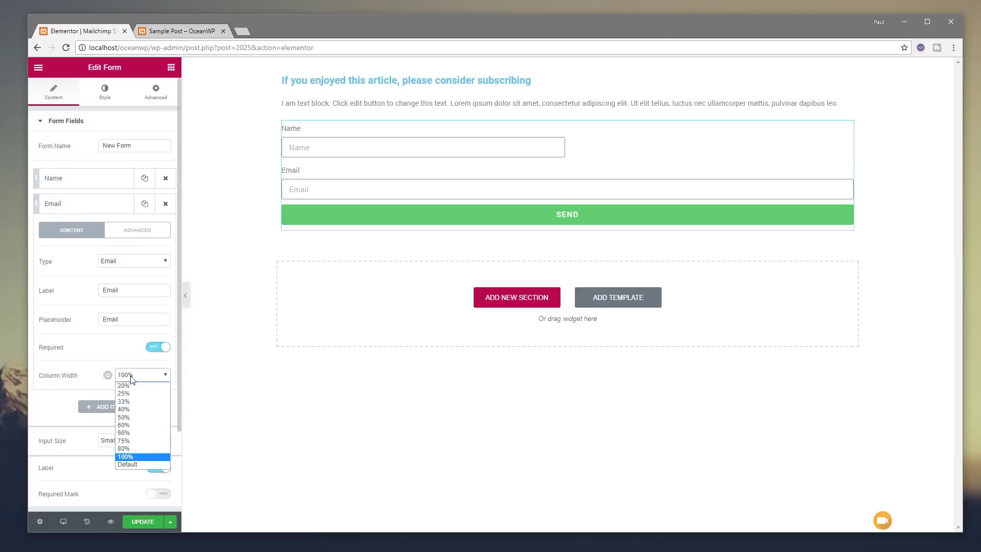
{"action": "left_click", "coordinate": [134, 417]}
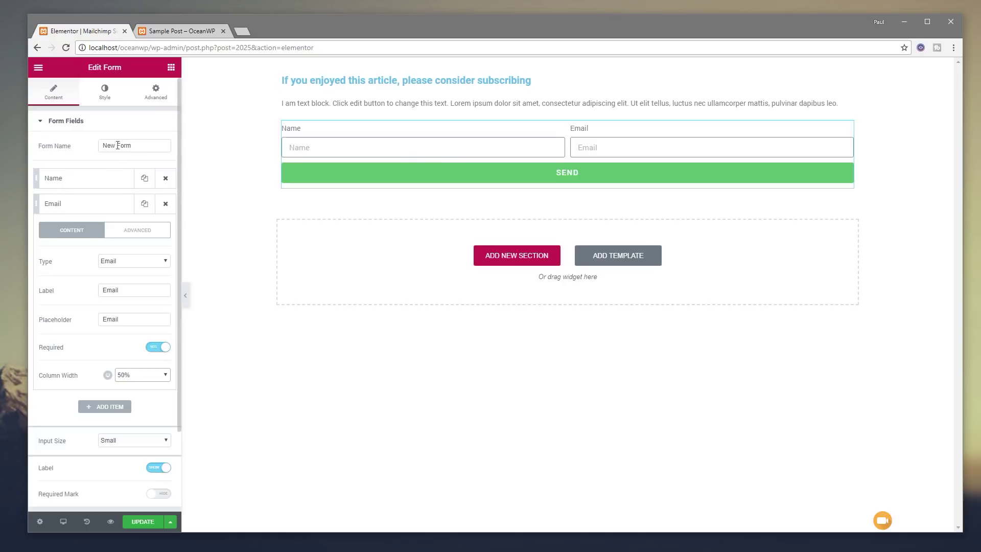
Rename the form to 'Subscribe' and hide its field labels
{"action": "left_click_drag", "start_coordinate": [150, 149], "coordinate": [78, 149]}
{"action": "type", "text": "S"}
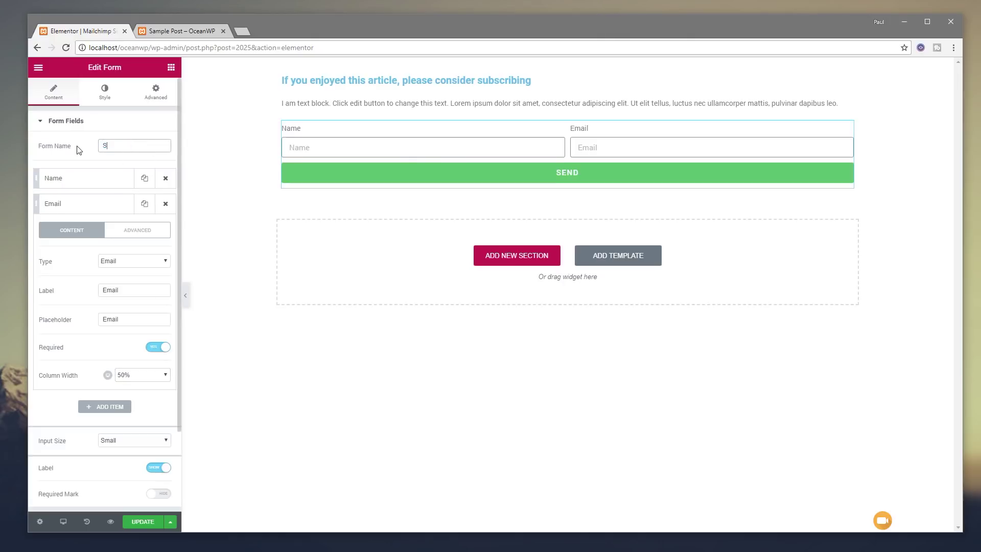
{"action": "type", "text": "ubscribe"}
{"action": "left_click", "coordinate": [153, 468]}
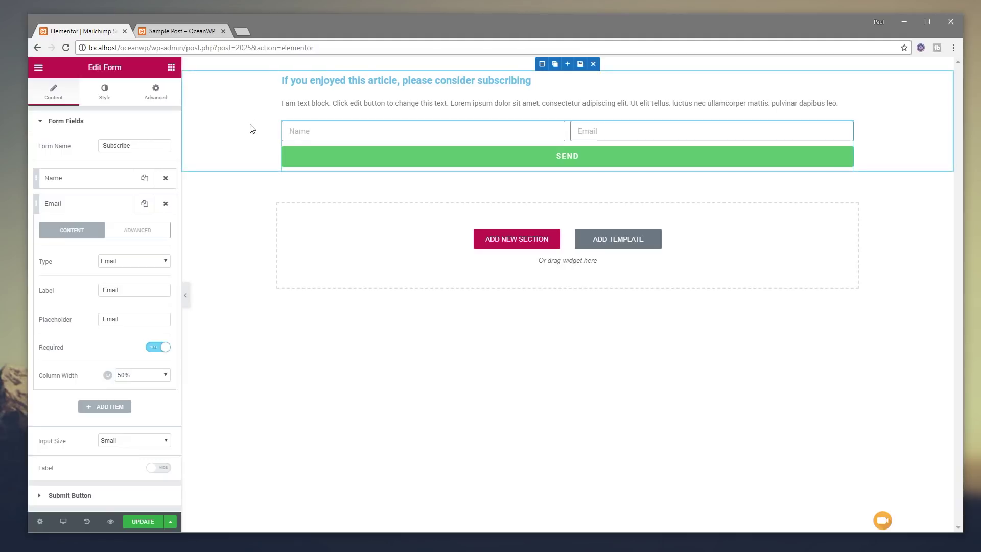
{"action": "left_click", "coordinate": [182, 33]}
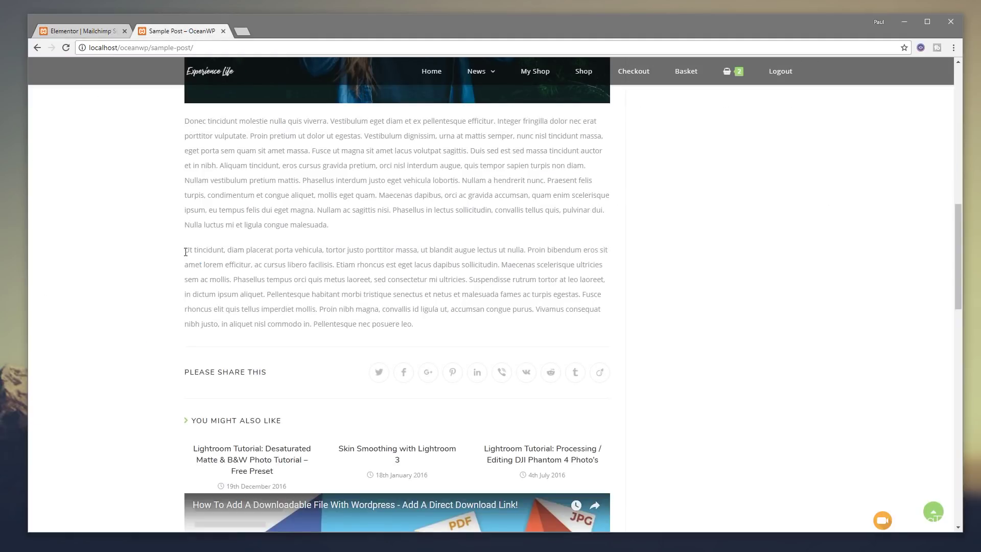
{"action": "left_click_drag", "start_coordinate": [185, 249], "coordinate": [604, 251]}
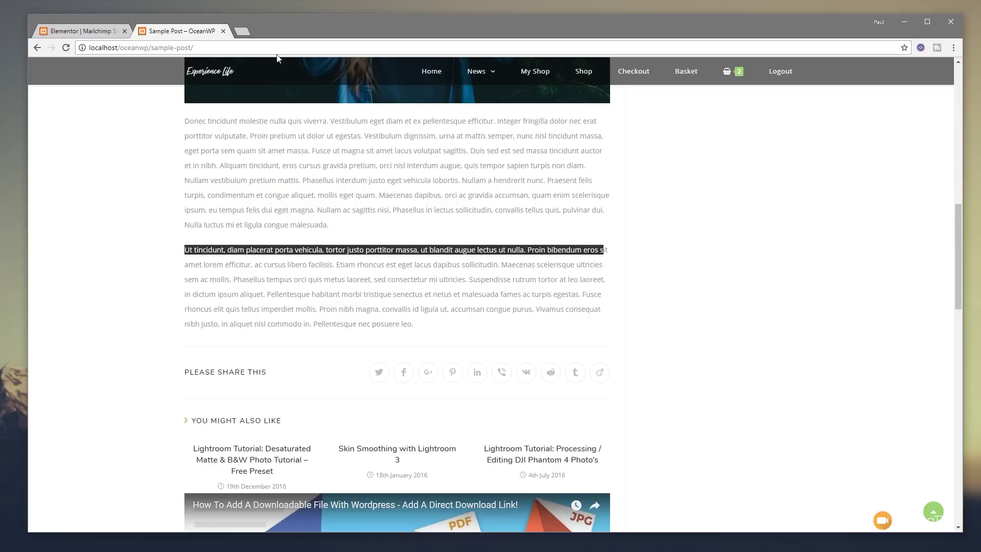
{"action": "left_click", "coordinate": [63, 30]}
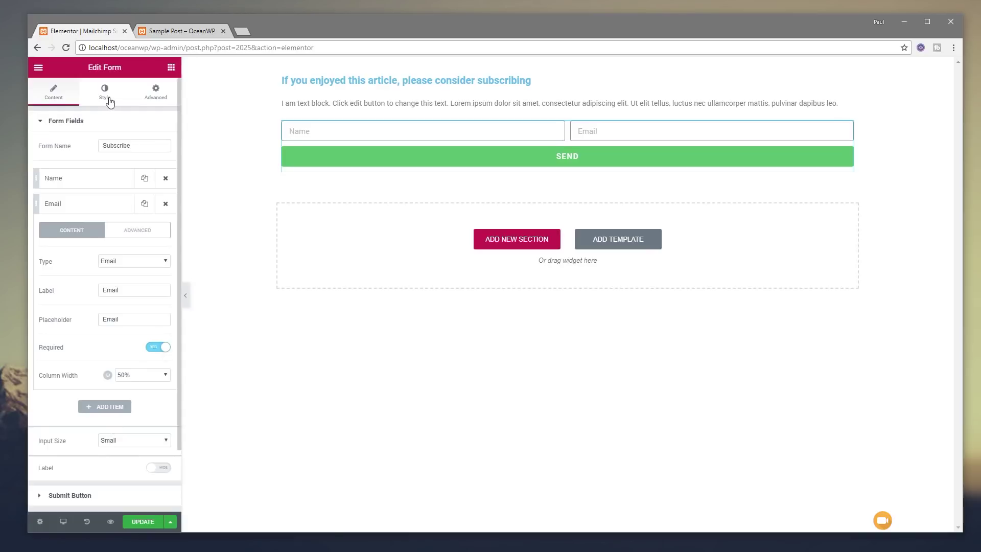
Replace the Email after-submit action with MailChimp and save the template
{"action": "left_click", "coordinate": [77, 123]}
{"action": "left_click", "coordinate": [75, 174]}
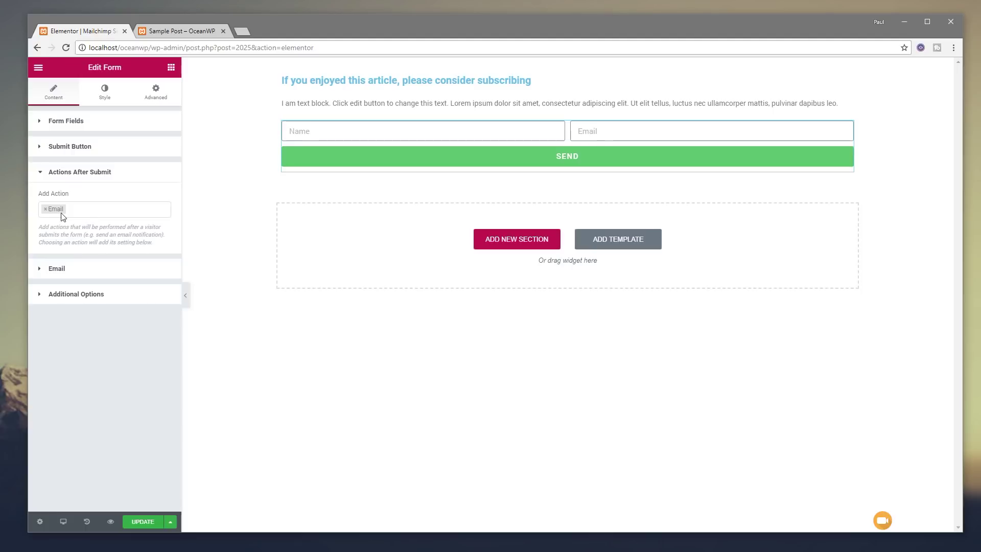
{"action": "left_click", "coordinate": [45, 209]}
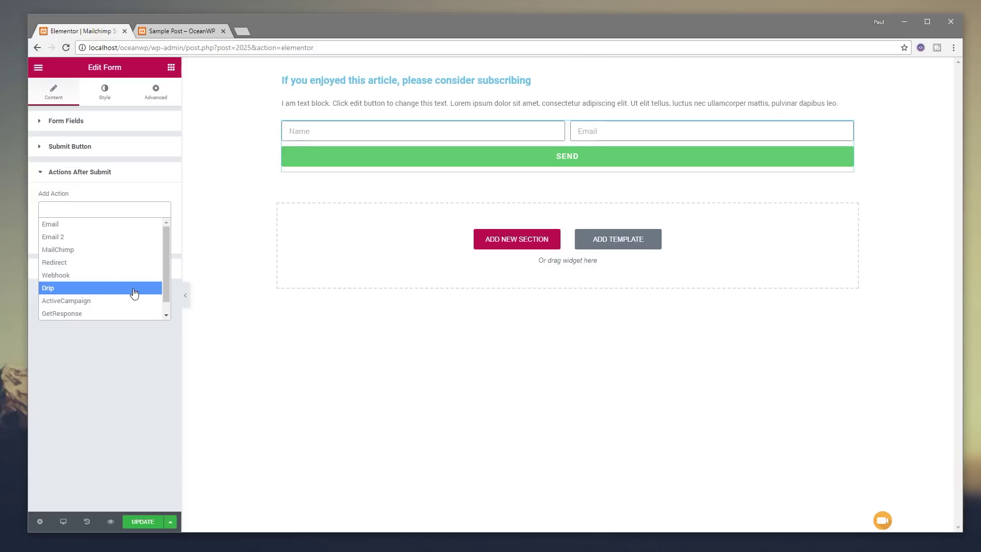
{"action": "left_click", "coordinate": [100, 250]}
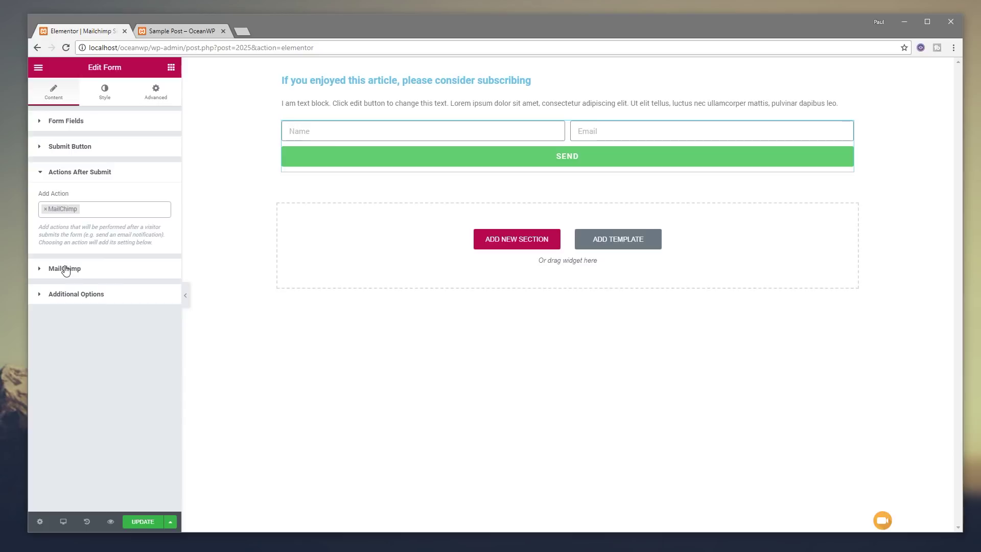
{"action": "left_click", "coordinate": [45, 209]}
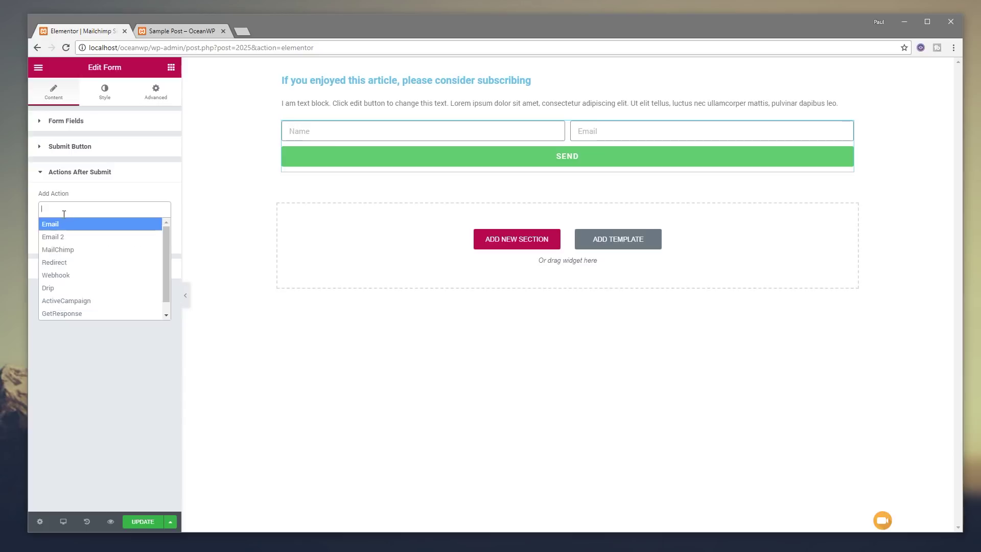
{"action": "left_click", "coordinate": [76, 301]}
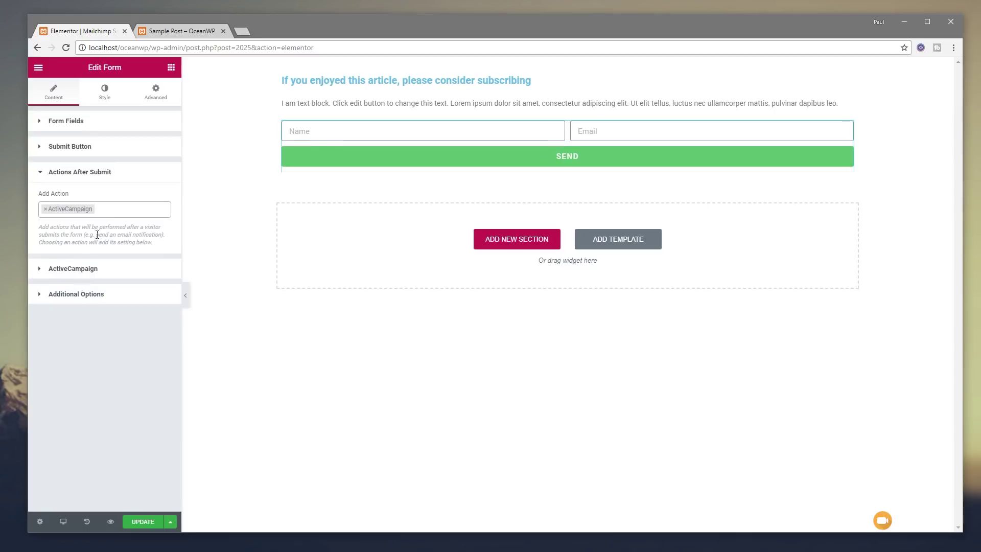
{"action": "left_click", "coordinate": [45, 209]}
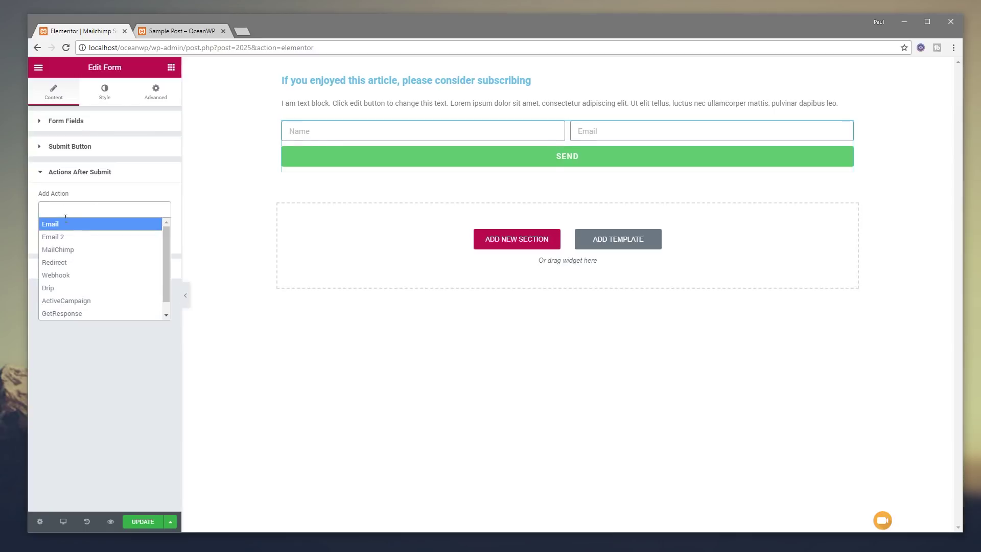
{"action": "left_click", "coordinate": [65, 250]}
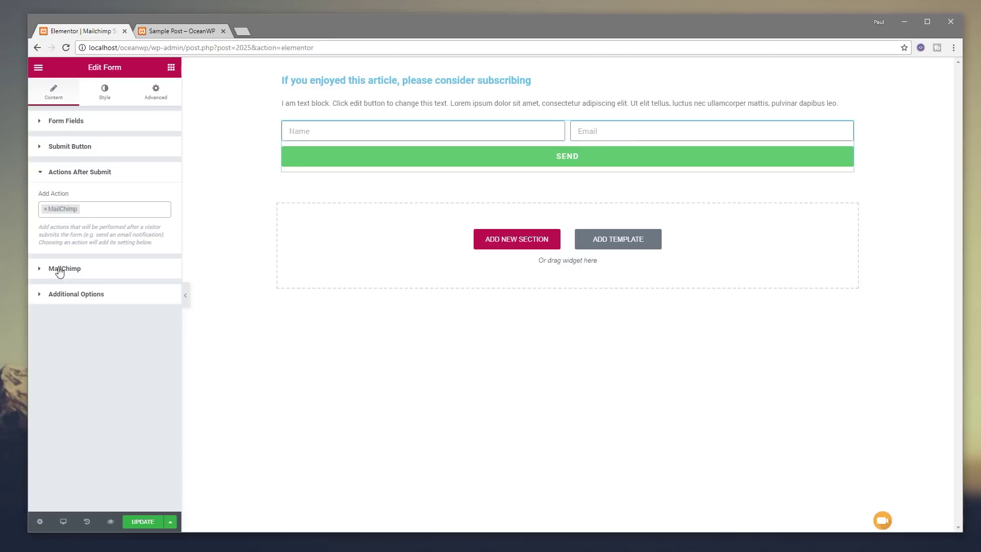
{"action": "key", "text": "ctrl+s"}
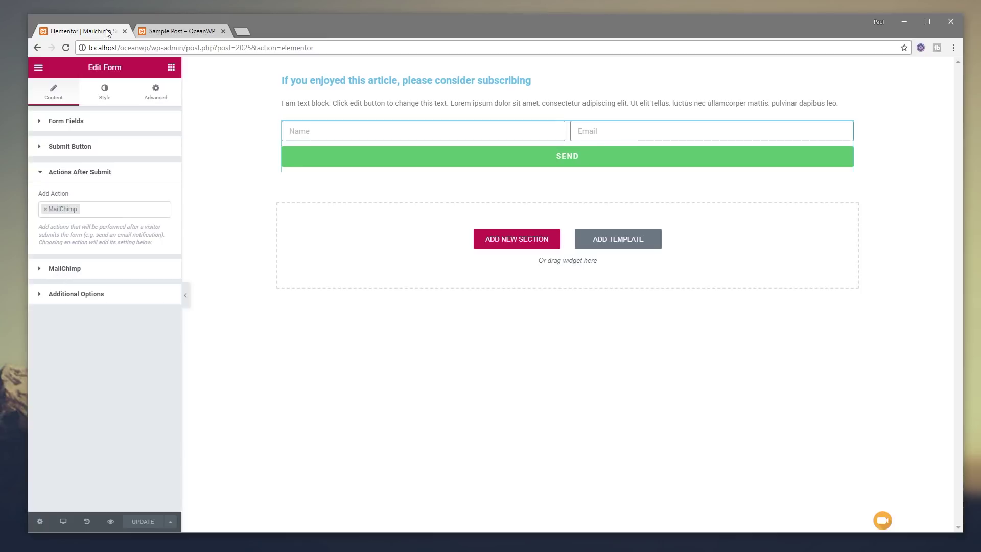
Send signups to the WPTuts MailChimp list with Double Opt-In turned on
{"action": "left_click", "coordinate": [68, 270]}
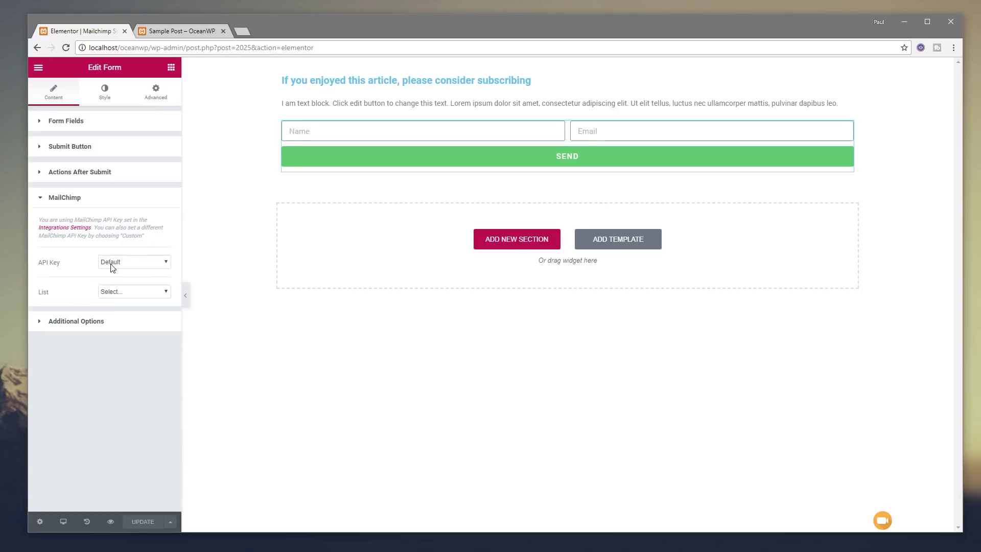
{"action": "left_click", "coordinate": [115, 291]}
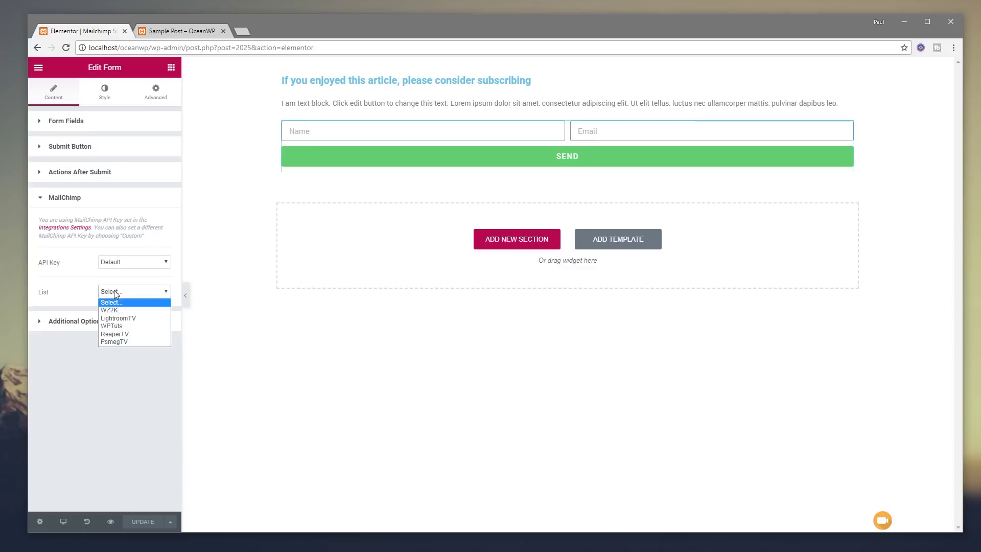
{"action": "left_click", "coordinate": [125, 330]}
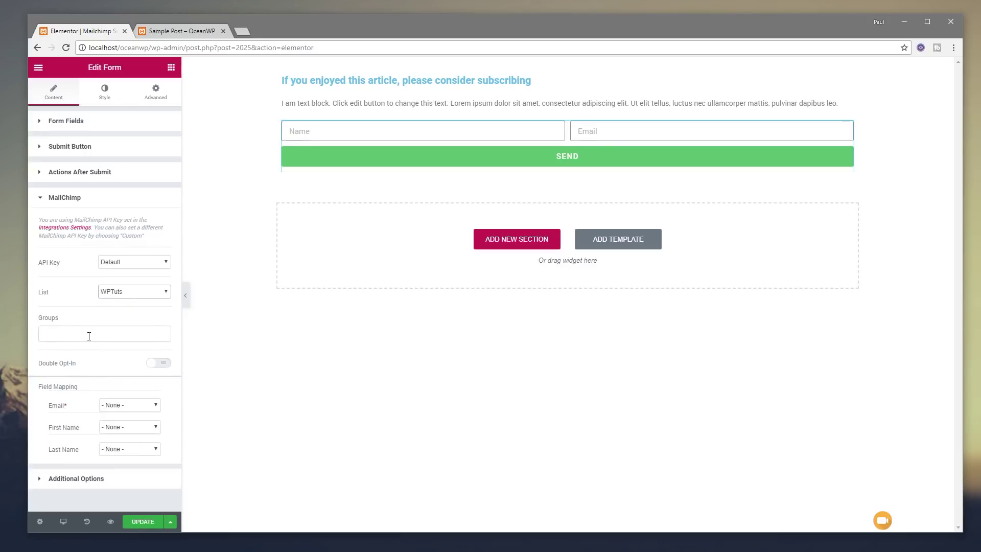
{"action": "left_click", "coordinate": [162, 363]}
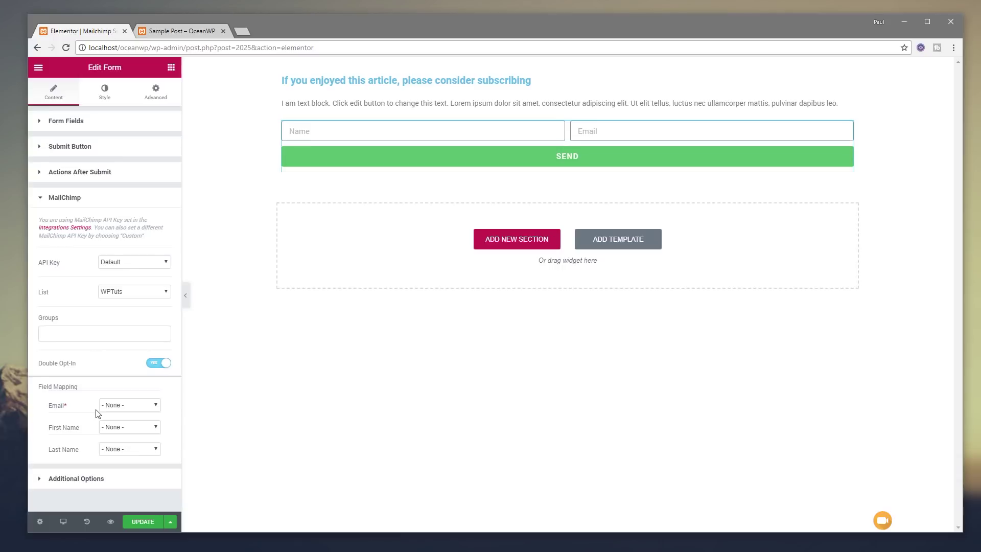
Map MailChimp Email to the Email field and First Name to Name, leaving Last Name unmapped
{"action": "left_click", "coordinate": [146, 408]}
{"action": "left_click", "coordinate": [131, 424]}
{"action": "left_click", "coordinate": [135, 427]}
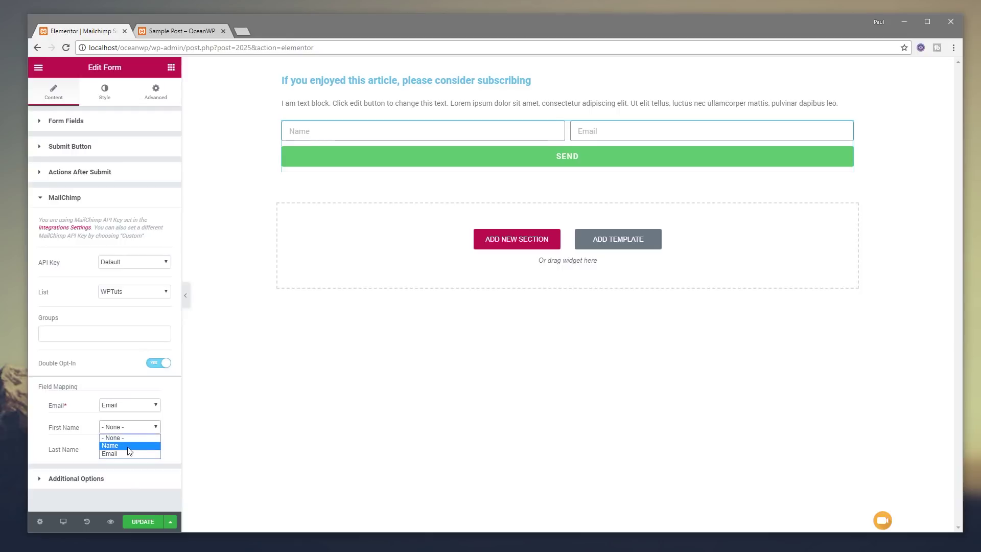
{"action": "left_click", "coordinate": [132, 445]}
{"action": "left_click", "coordinate": [126, 450]}
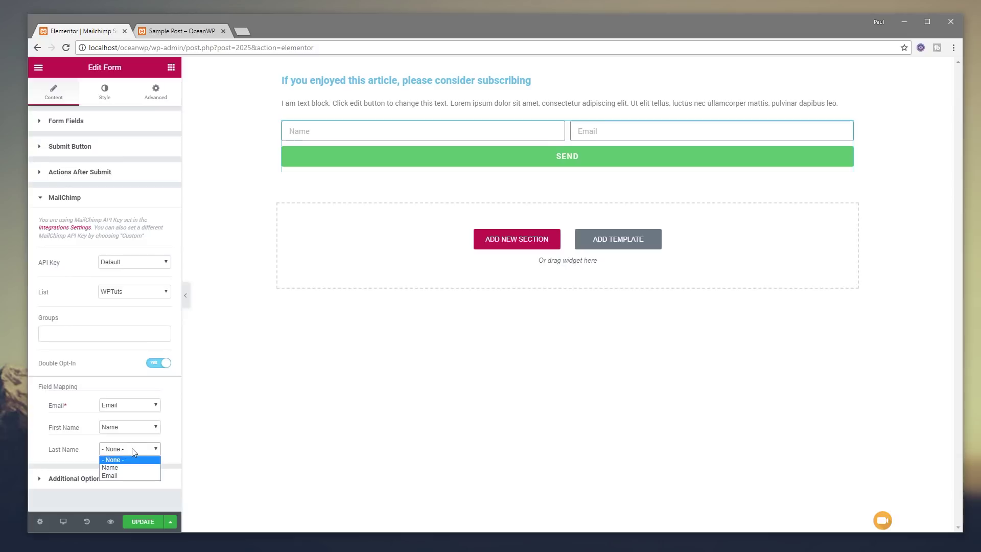
{"action": "left_click", "coordinate": [132, 449]}
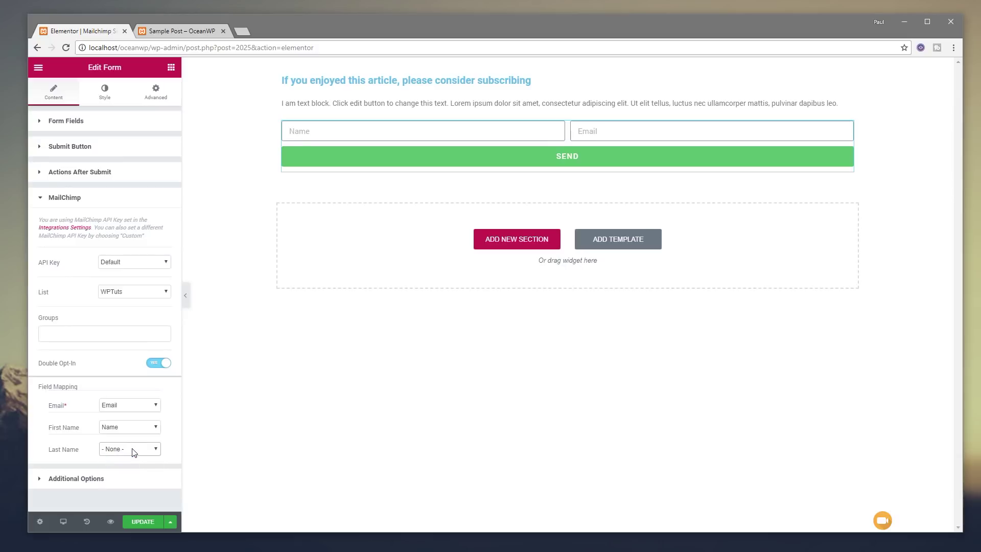
Update the Mailchimp Sign Up template, then scroll through the Sample Post page on the front end
{"action": "left_click", "coordinate": [65, 204]}
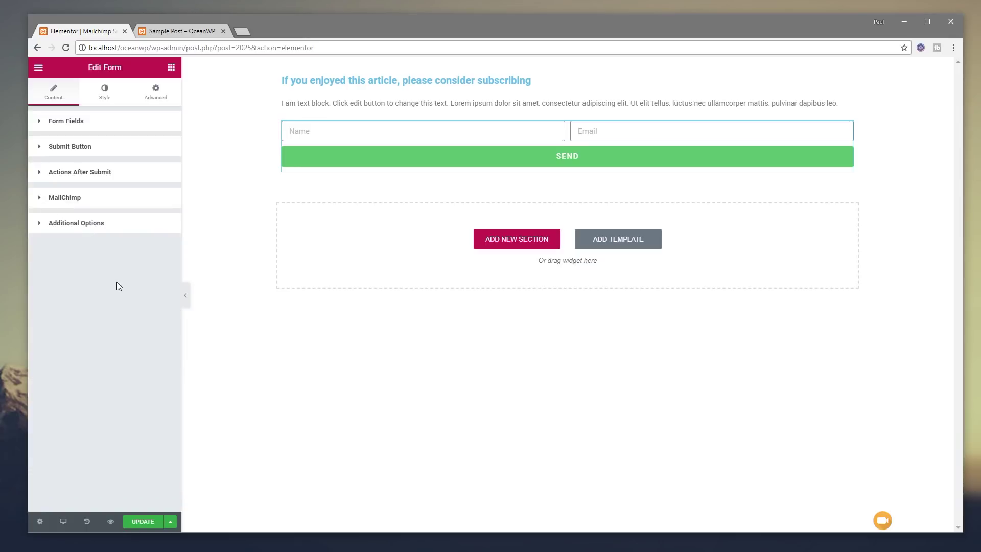
{"action": "left_click", "coordinate": [143, 521]}
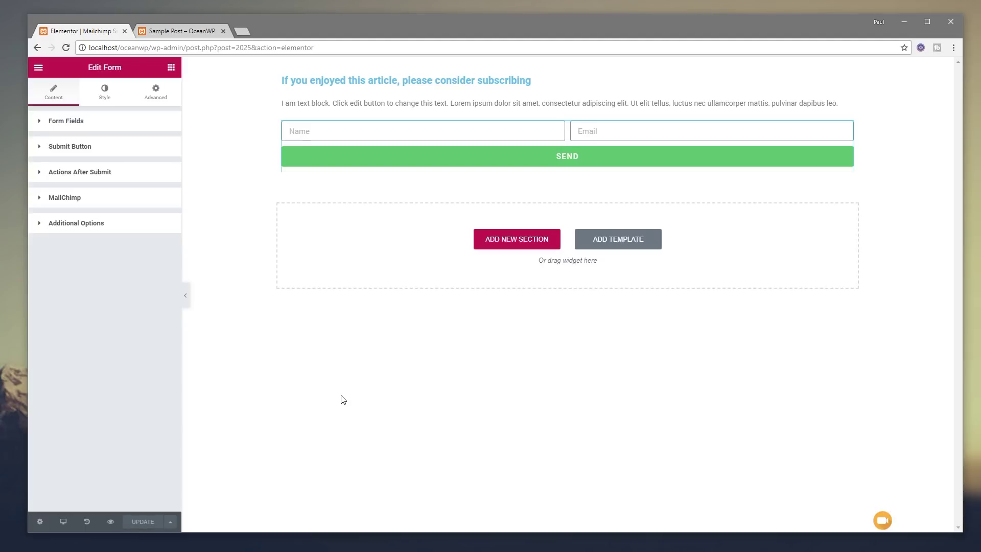
{"action": "left_click", "coordinate": [179, 30]}
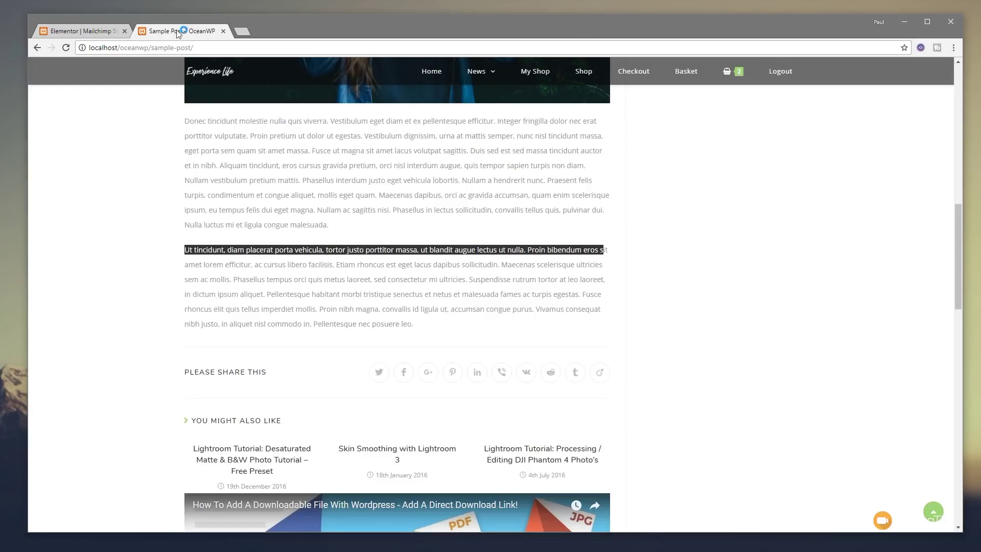
{"action": "left_click", "coordinate": [284, 316]}
{"action": "scroll", "coordinate": [153, 361], "scroll_direction": "up", "scroll_amount": 10}
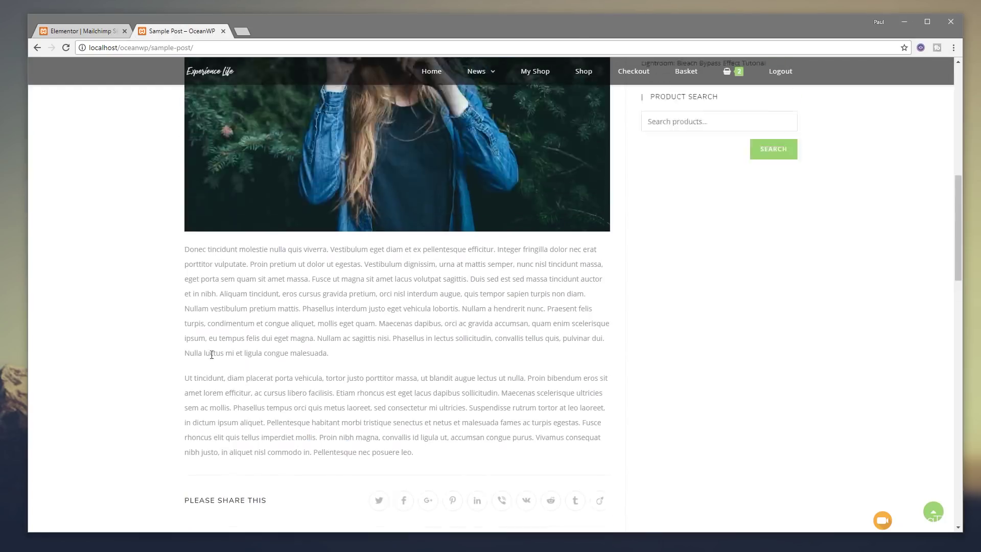
{"action": "scroll", "coordinate": [150, 368], "scroll_direction": "down", "scroll_amount": 4}
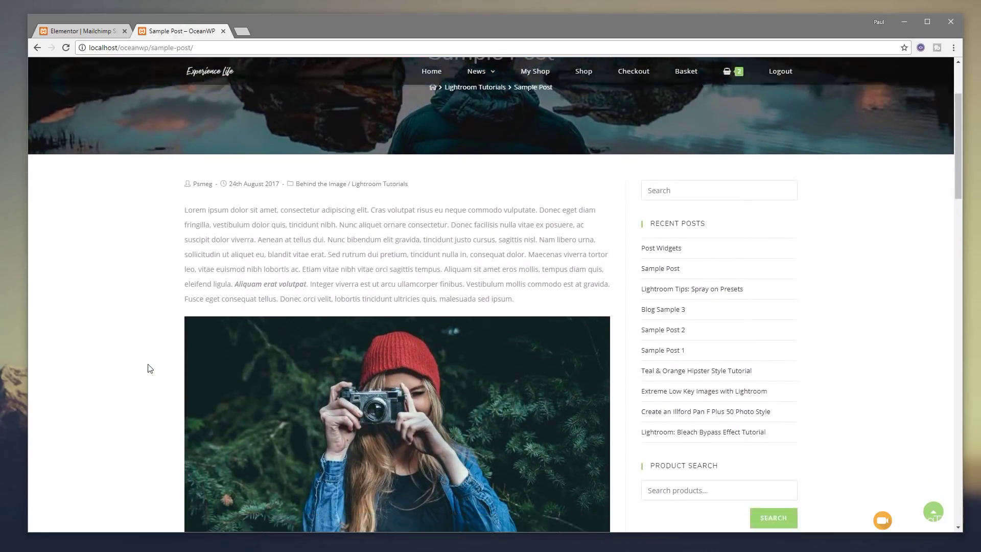
{"action": "scroll", "coordinate": [149, 365], "scroll_direction": "up", "scroll_amount": 6}
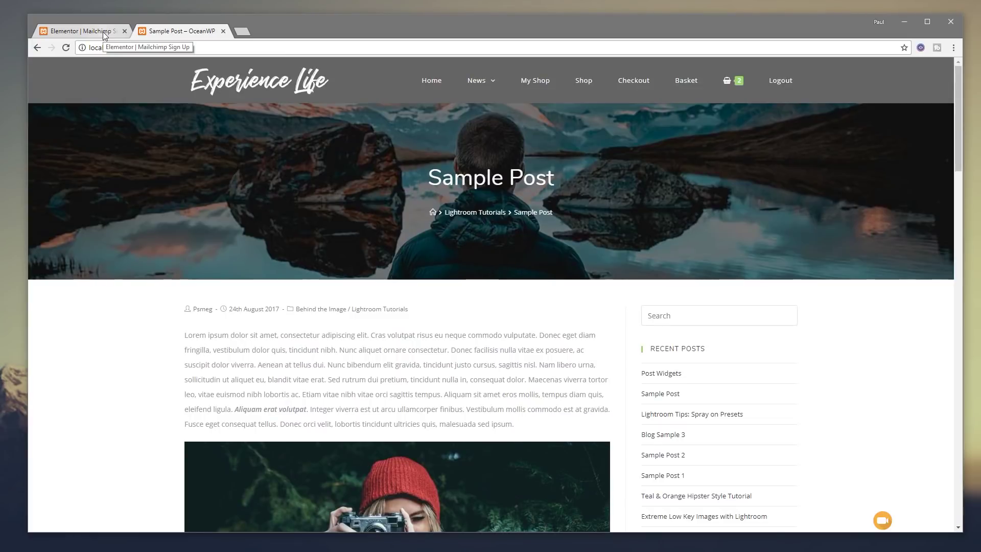
Centre the subscribe heading and set its text colour to dark grey
{"action": "left_click", "coordinate": [84, 32]}
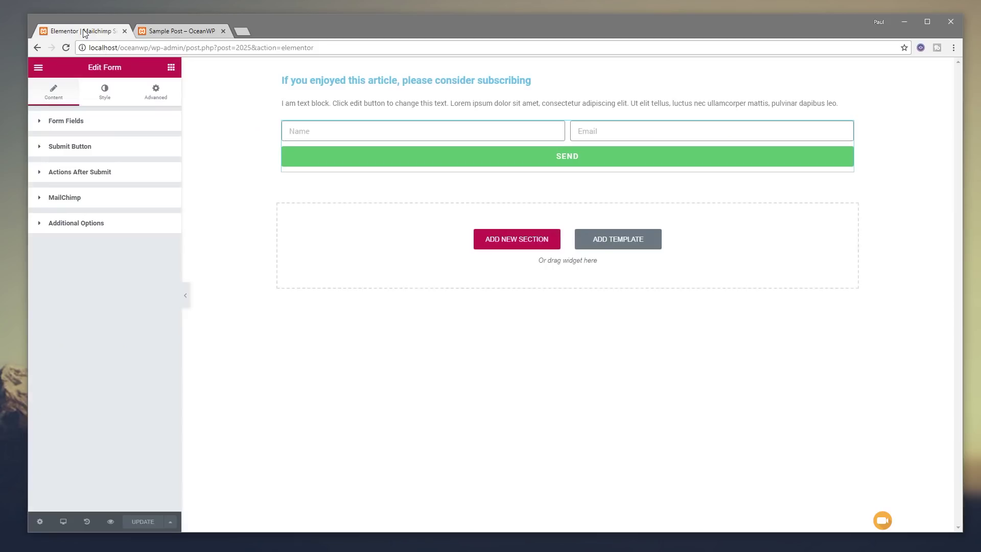
{"action": "left_click", "coordinate": [482, 82]}
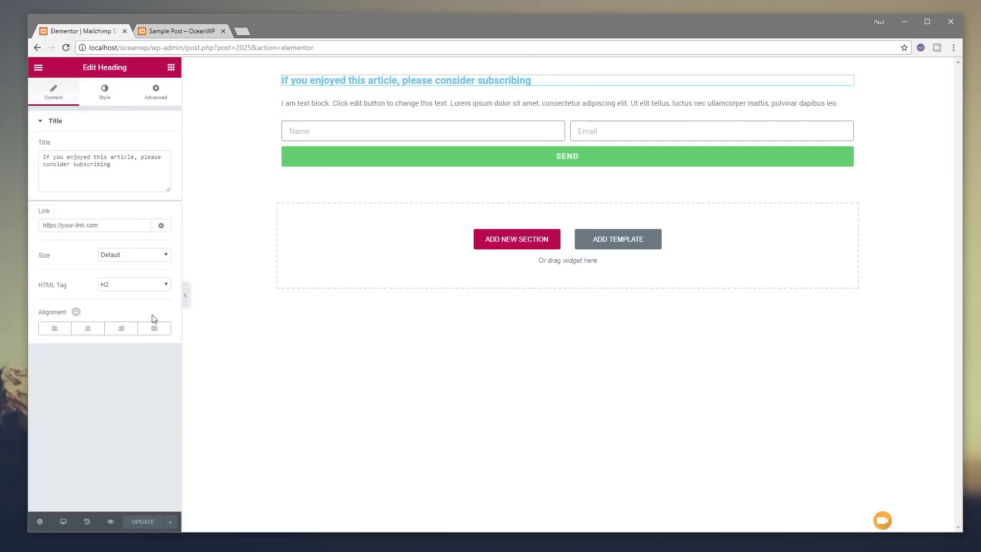
{"action": "left_click", "coordinate": [88, 328]}
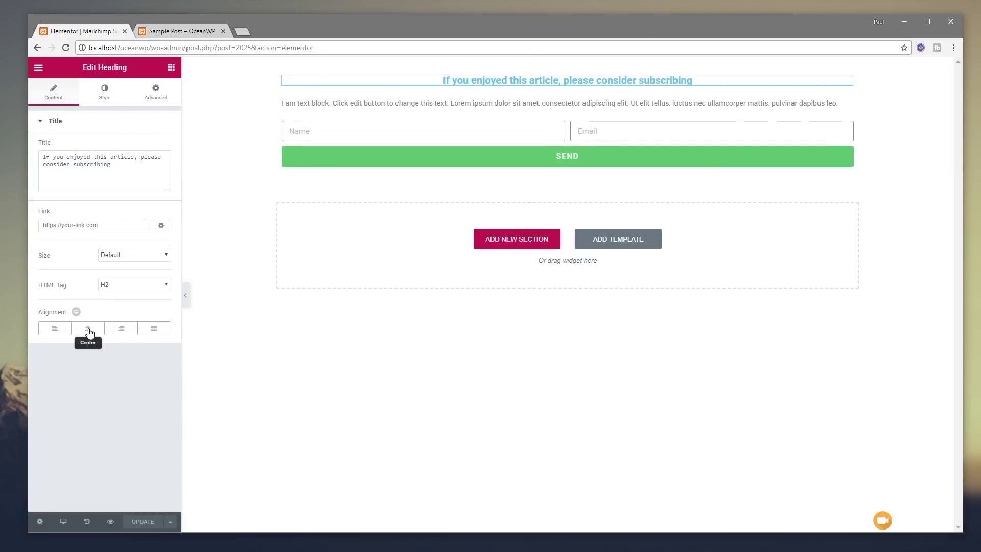
{"action": "left_click", "coordinate": [104, 93]}
{"action": "left_click", "coordinate": [158, 146]}
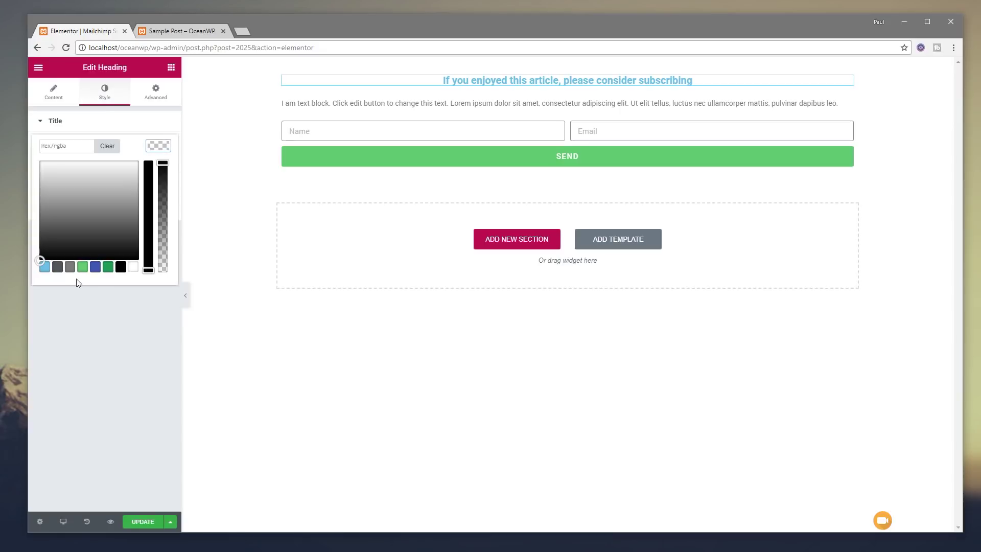
{"action": "left_click", "coordinate": [58, 266]}
{"action": "left_click", "coordinate": [158, 148]}
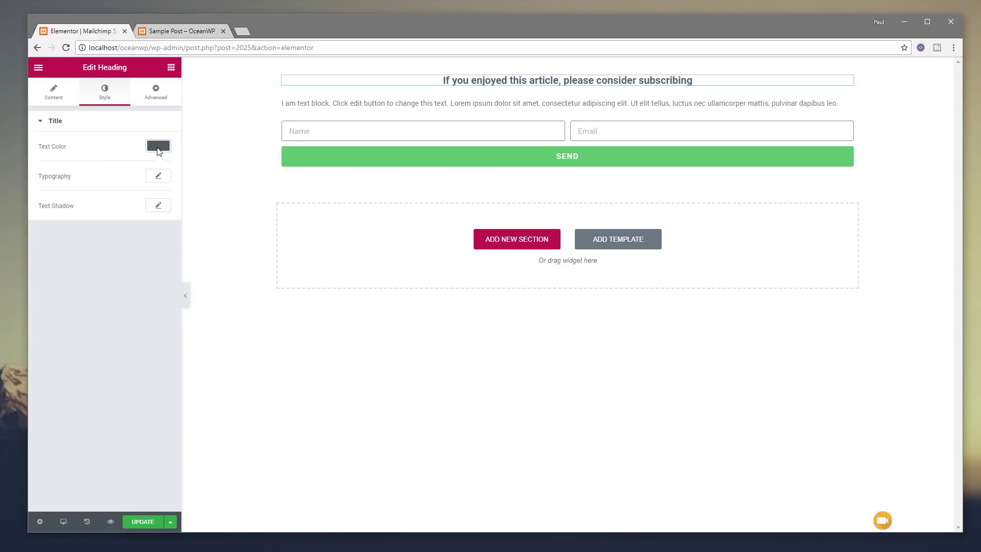
Set the heading typography to Nunito, size 36, weight 400
{"action": "left_click", "coordinate": [157, 175]}
{"action": "left_click", "coordinate": [136, 204]}
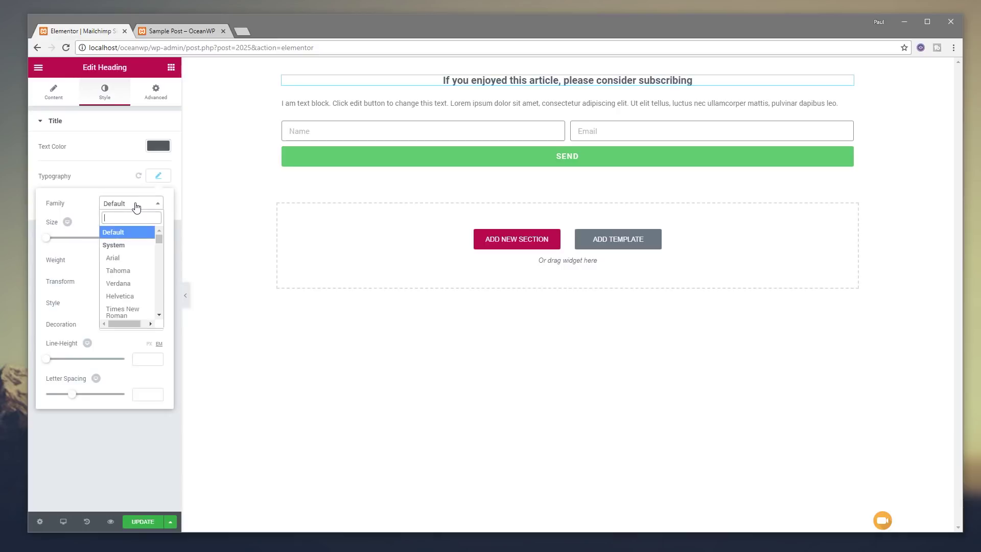
{"action": "type", "text": "nunit"}
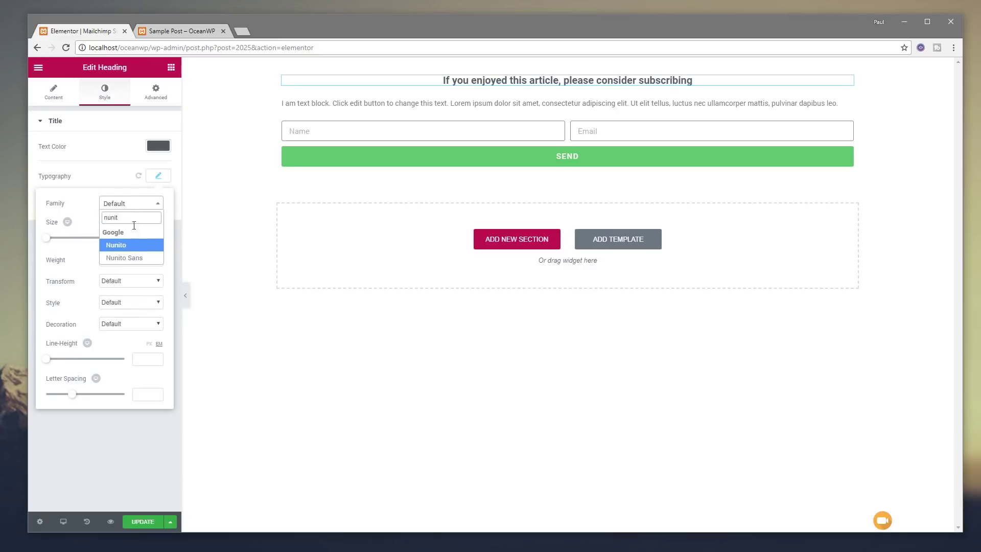
{"action": "left_click", "coordinate": [129, 245]}
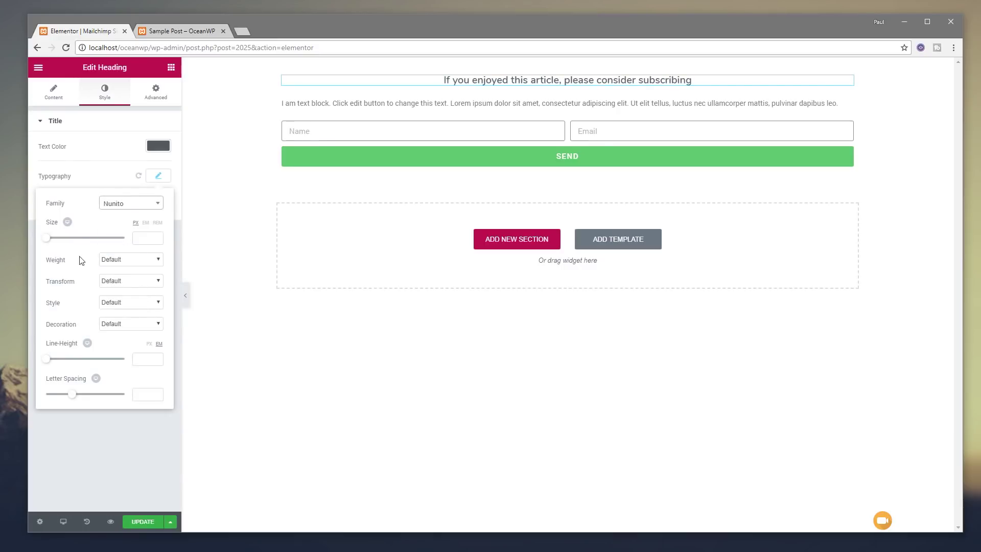
{"action": "left_click_drag", "start_coordinate": [46, 240], "coordinate": [60, 246]}
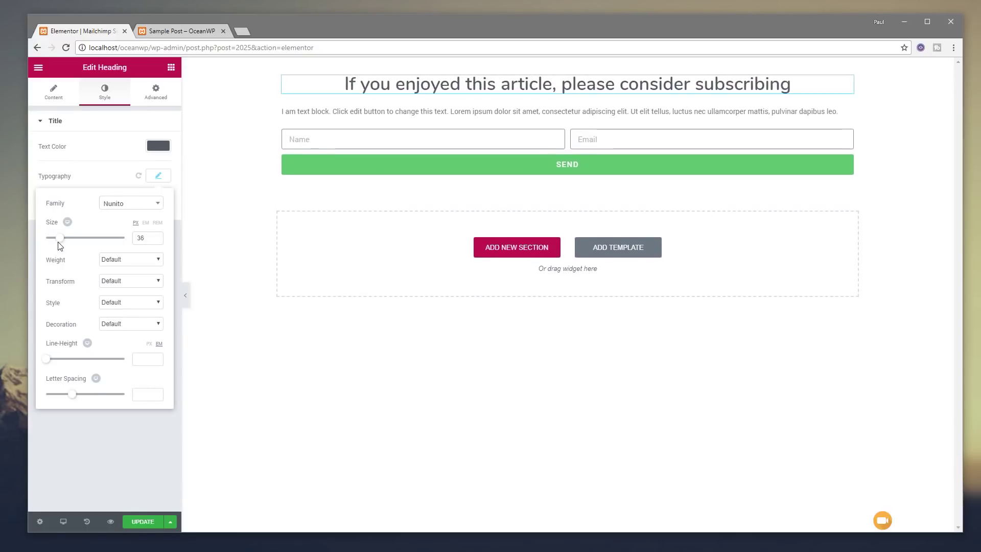
{"action": "left_click", "coordinate": [150, 262]}
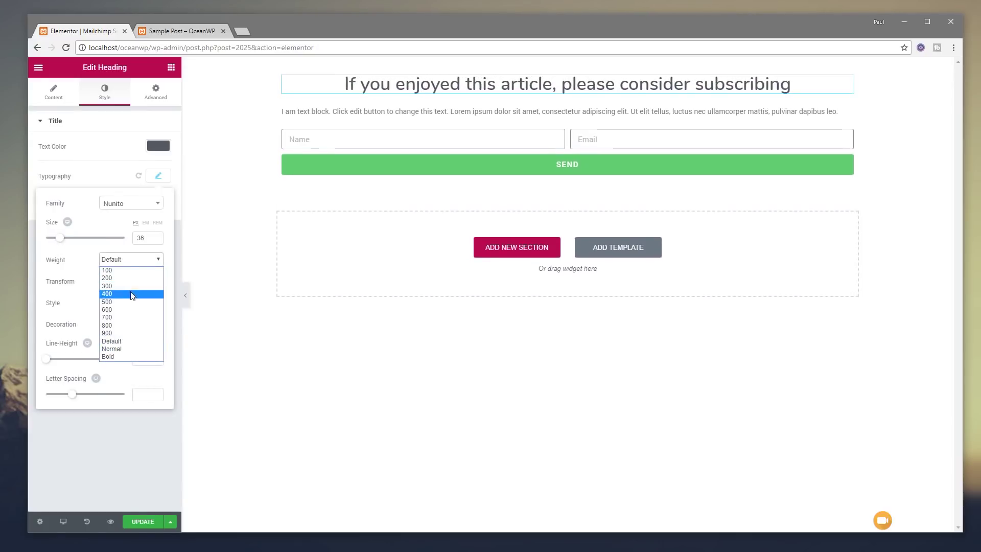
{"action": "left_click", "coordinate": [132, 294]}
{"action": "left_click", "coordinate": [152, 261]}
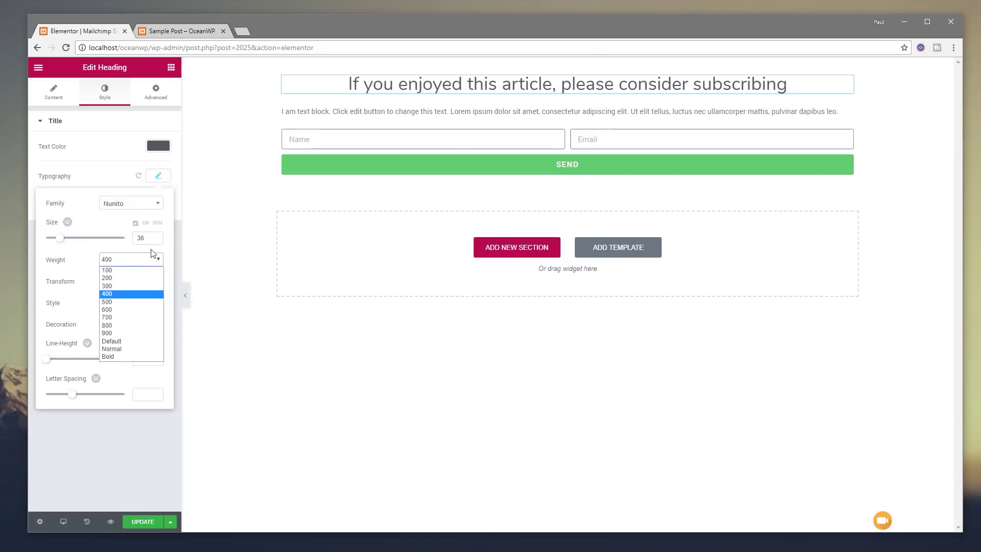
{"action": "left_click", "coordinate": [449, 110]}
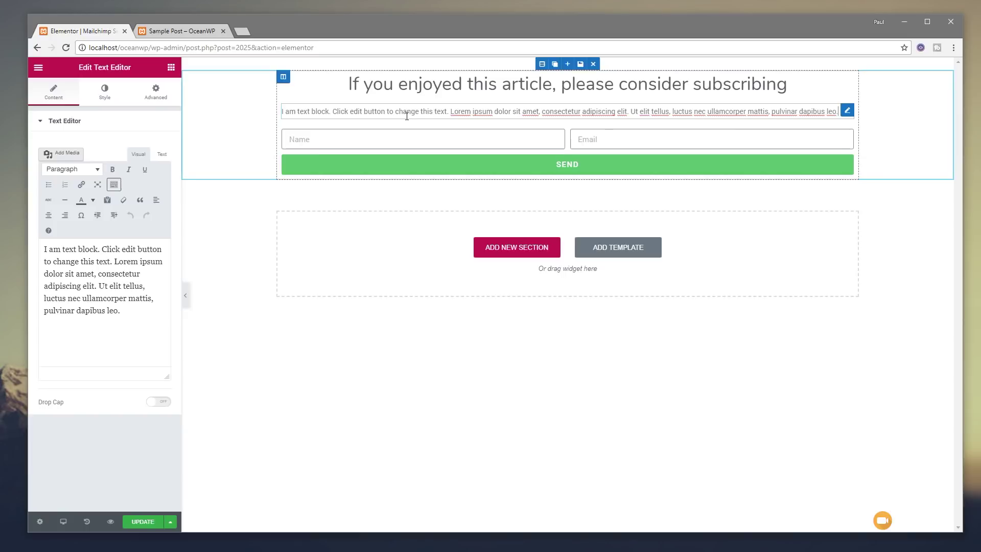
Give the form's SEND button a light blue #66c1e4 background
{"action": "left_click", "coordinate": [847, 135]}
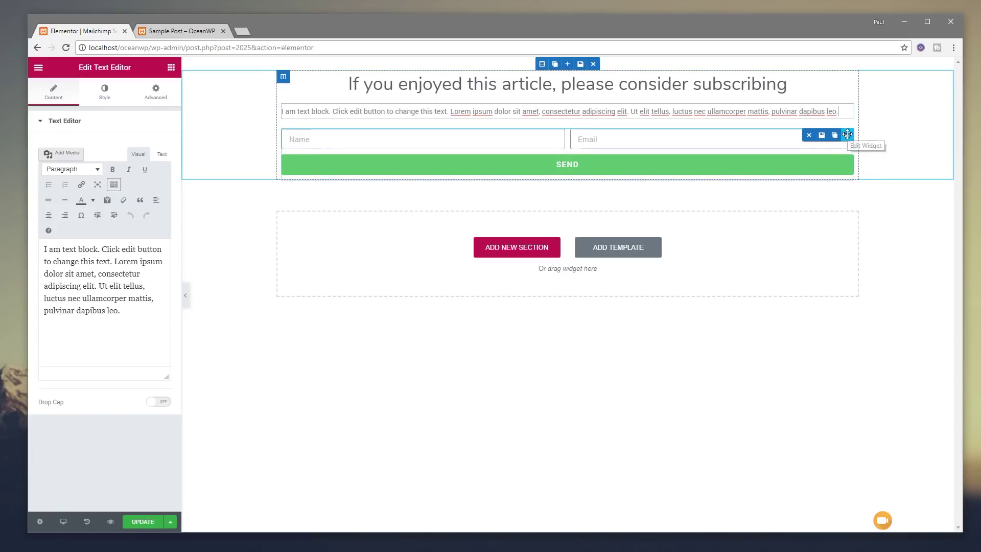
{"action": "left_click", "coordinate": [108, 95]}
{"action": "left_click", "coordinate": [72, 376]}
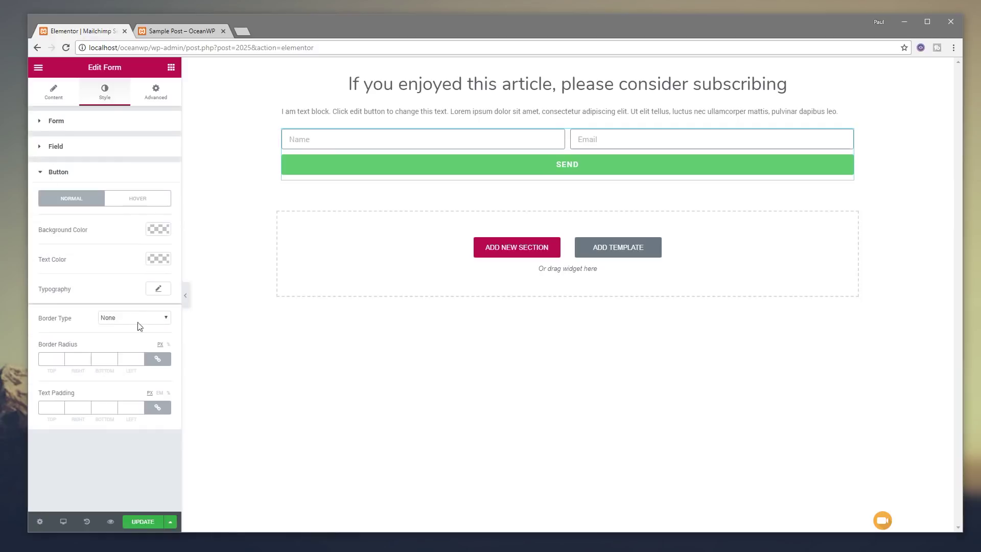
{"action": "left_click", "coordinate": [158, 229]}
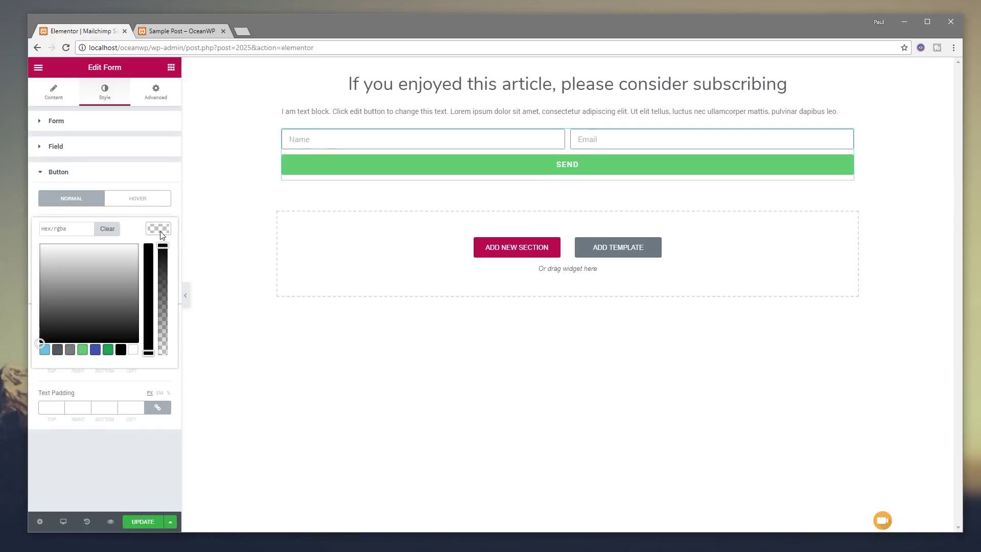
{"action": "left_click", "coordinate": [45, 349]}
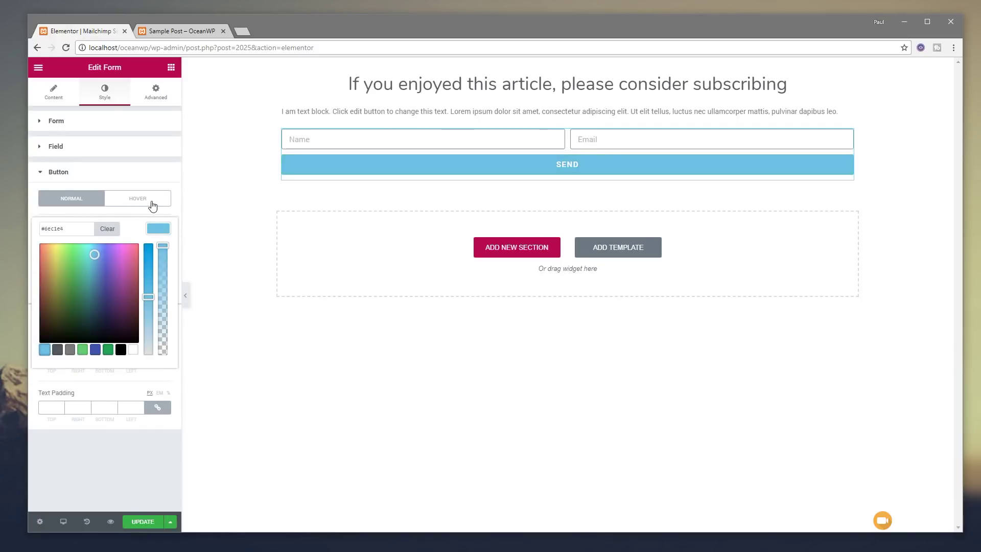
Set a deeper, brighter blue background for the button's hover state
{"action": "left_click", "coordinate": [152, 205]}
{"action": "left_click", "coordinate": [158, 229]}
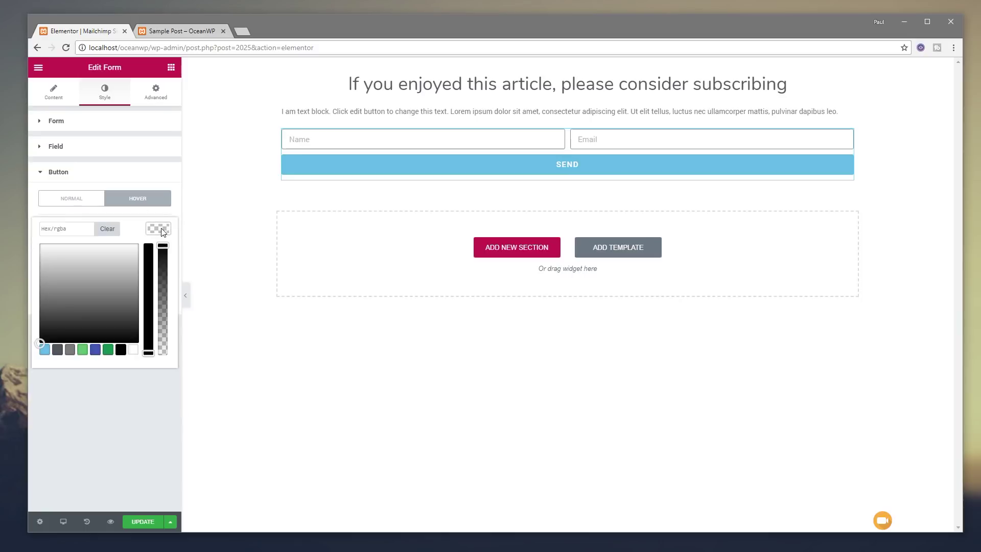
{"action": "left_click", "coordinate": [45, 351]}
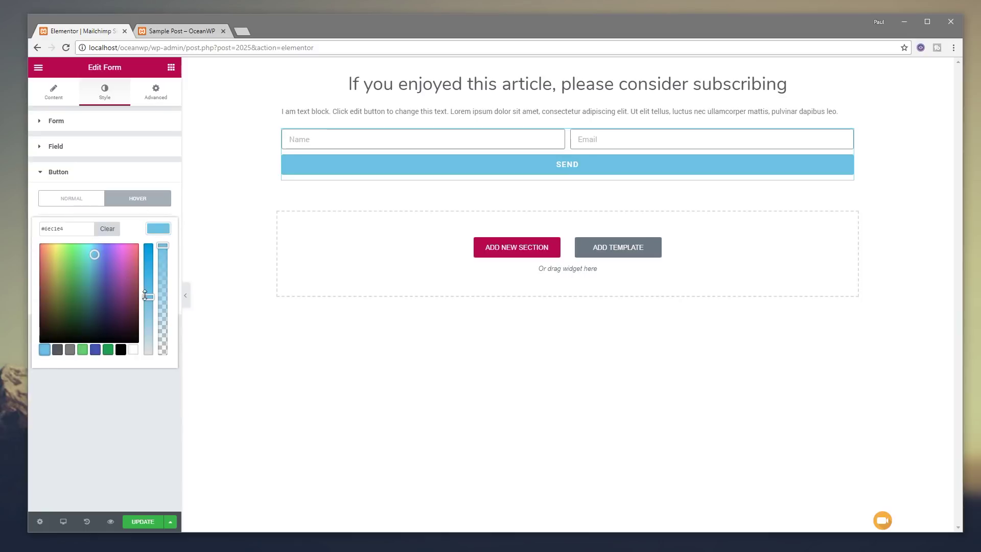
{"action": "left_click_drag", "start_coordinate": [145, 295], "coordinate": [147, 275]}
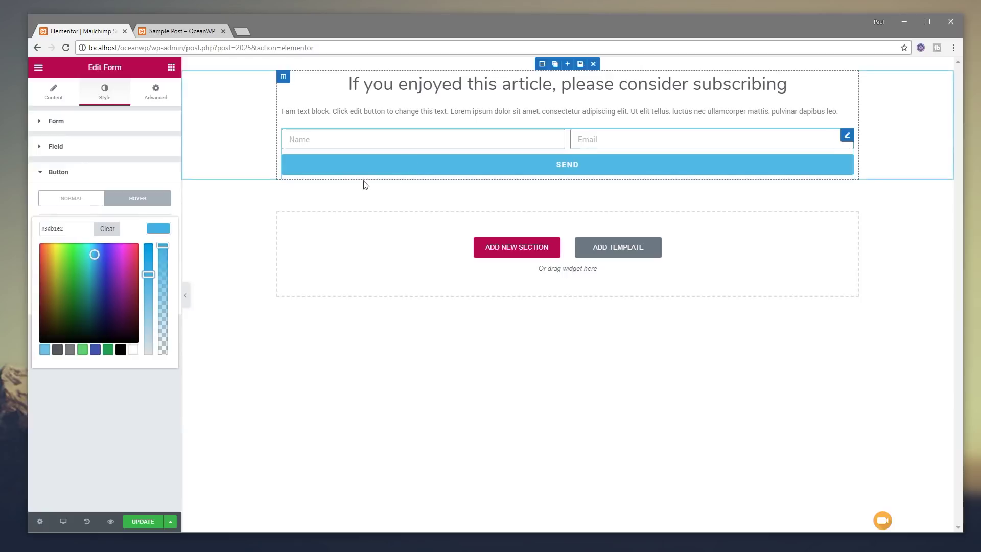
{"action": "left_click_drag", "start_coordinate": [148, 278], "coordinate": [148, 257]}
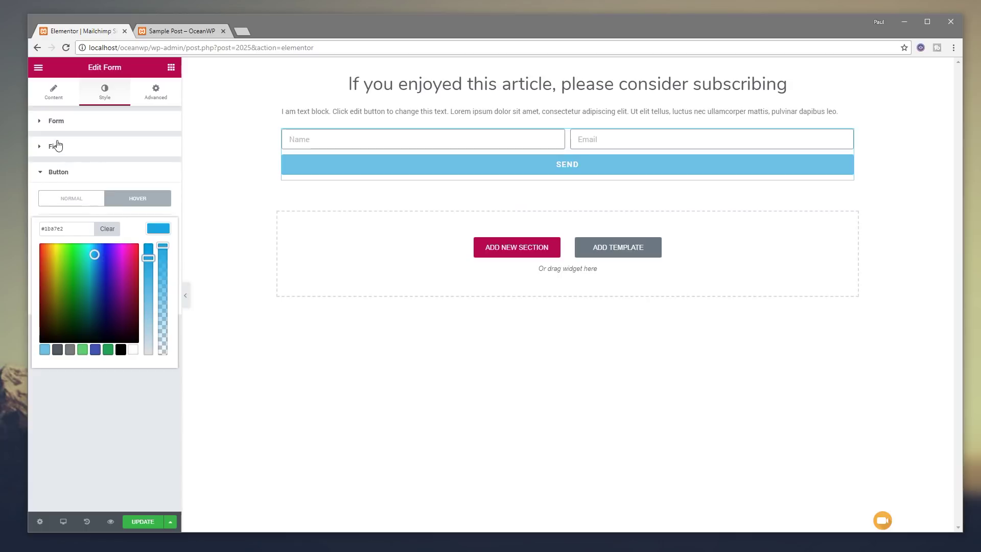
Set the signup form's Columns Gap to 30 and Rows Gap to 20
{"action": "left_click", "coordinate": [52, 123]}
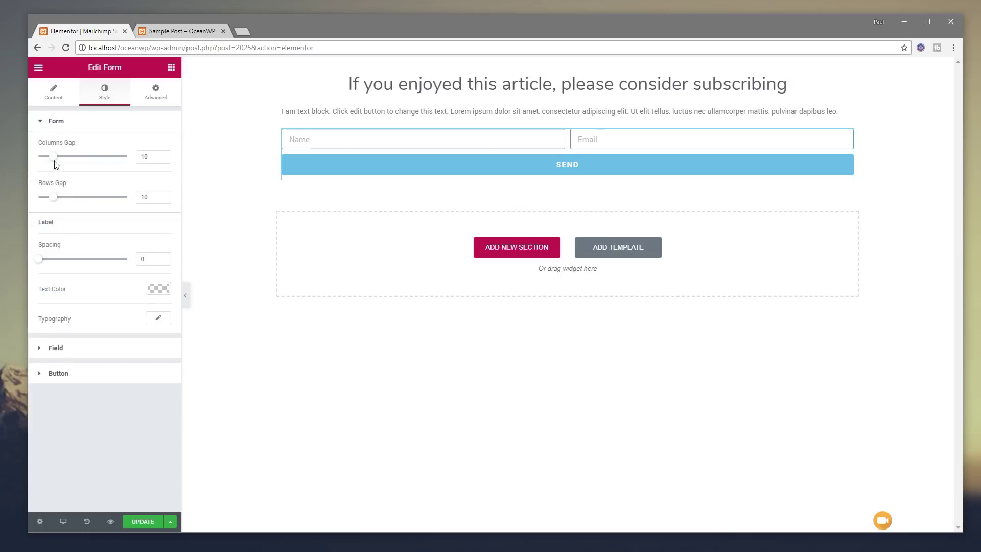
{"action": "left_click_drag", "start_coordinate": [55, 160], "coordinate": [85, 159]}
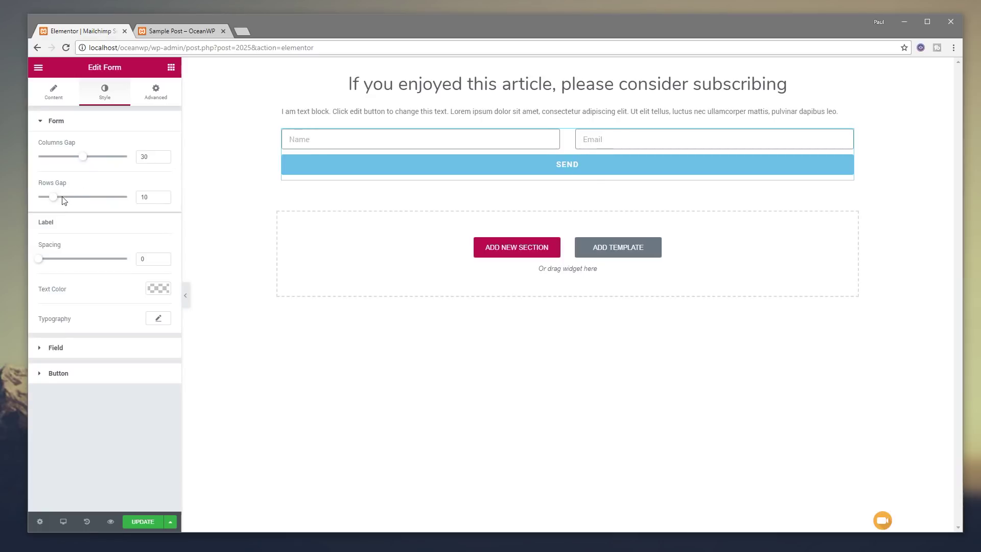
{"action": "left_click_drag", "start_coordinate": [54, 199], "coordinate": [72, 199]}
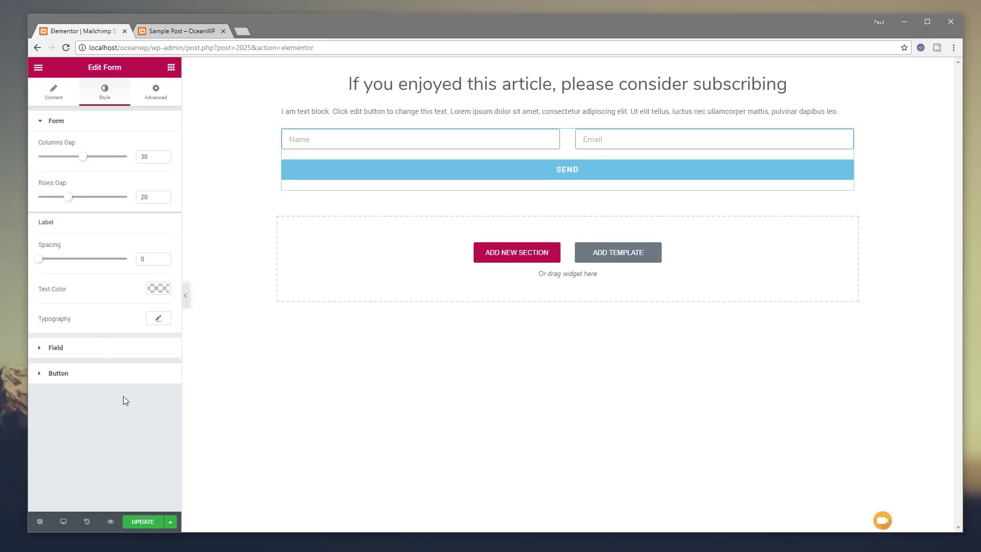
Give the form's input fields a light grey #d8d8d8 border colour
{"action": "left_click", "coordinate": [73, 348]}
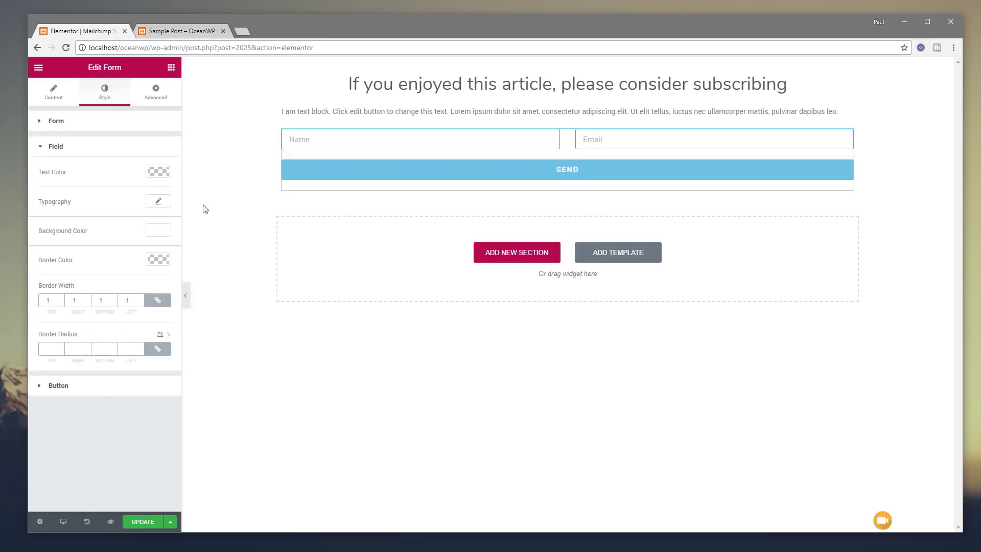
{"action": "left_click", "coordinate": [159, 264]}
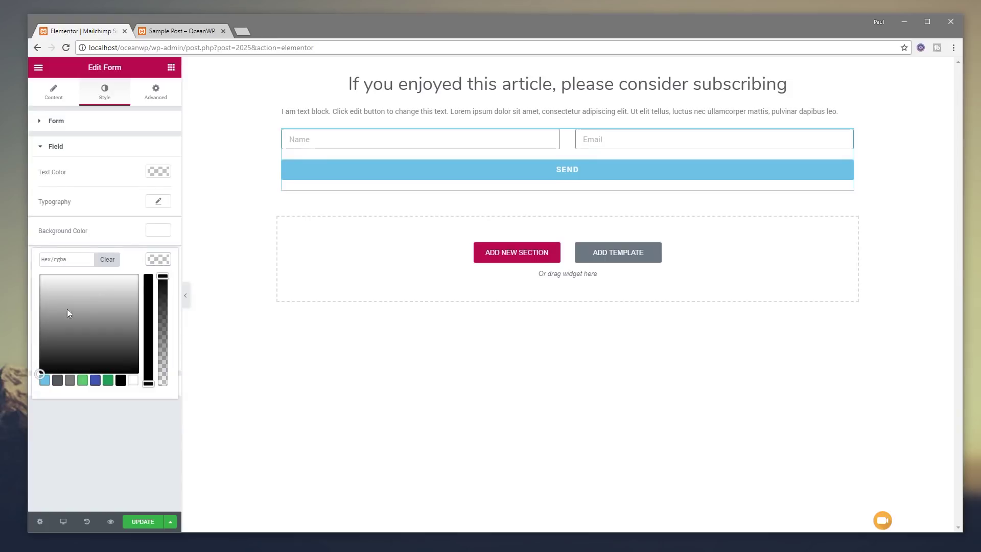
{"action": "left_click_drag", "start_coordinate": [67, 308], "coordinate": [33, 289]}
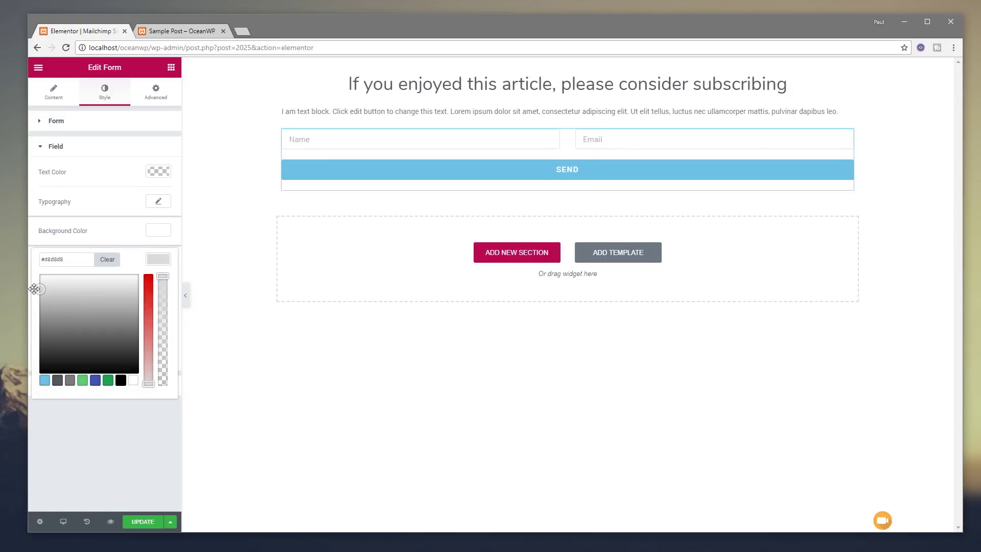
{"action": "left_click", "coordinate": [119, 460]}
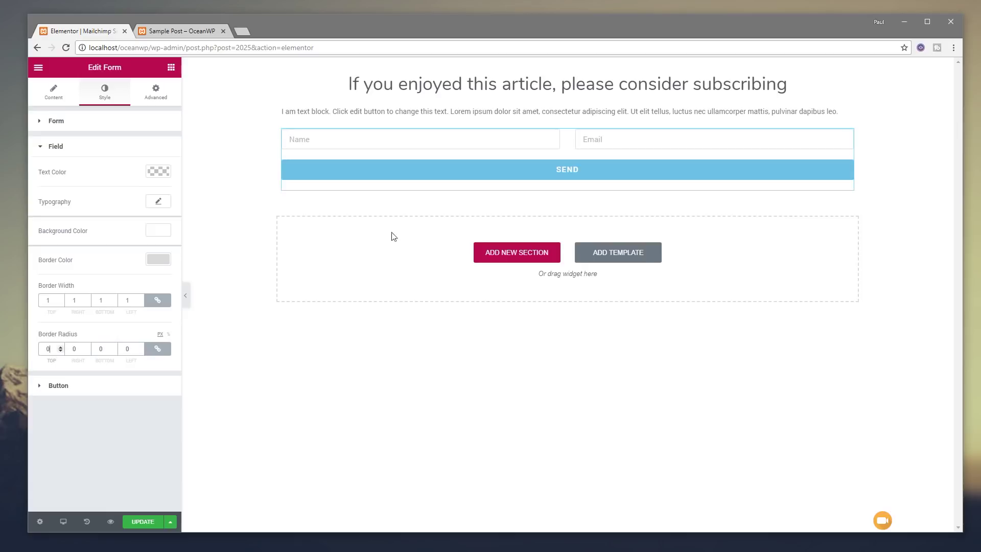
{"action": "left_click", "coordinate": [66, 388]}
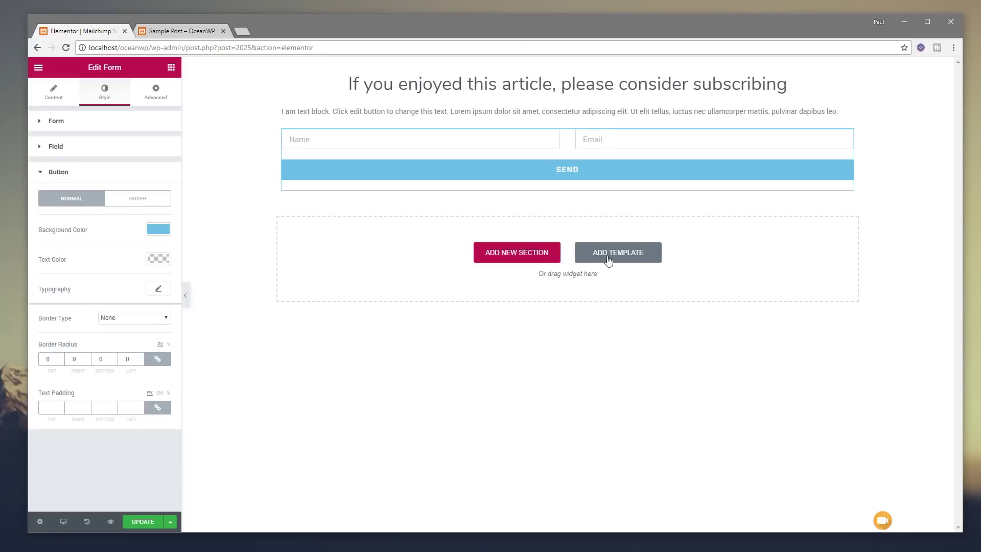
{"action": "mouse_move", "coordinate": [542, 65]}
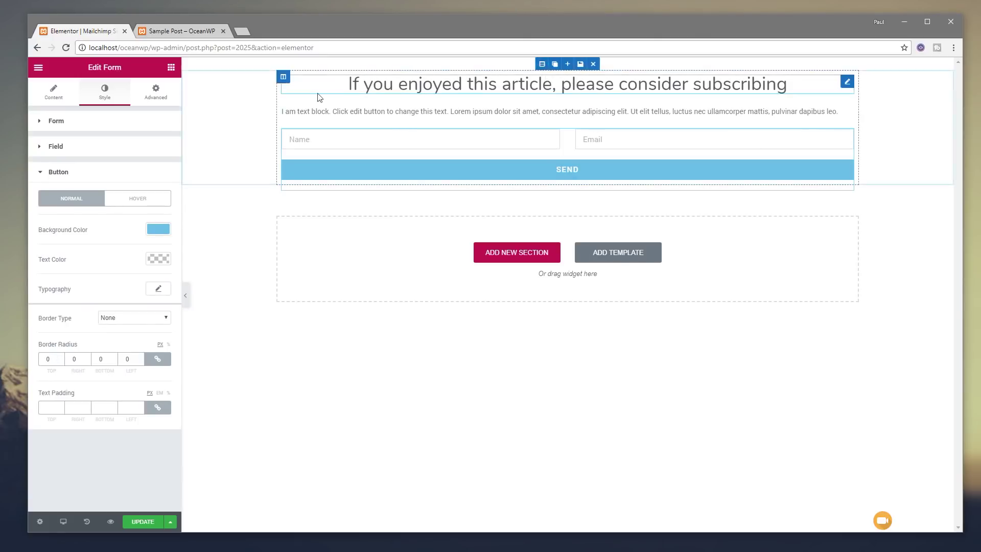
Set the signup form column's padding to 50 on every side
{"action": "left_click", "coordinate": [285, 77]}
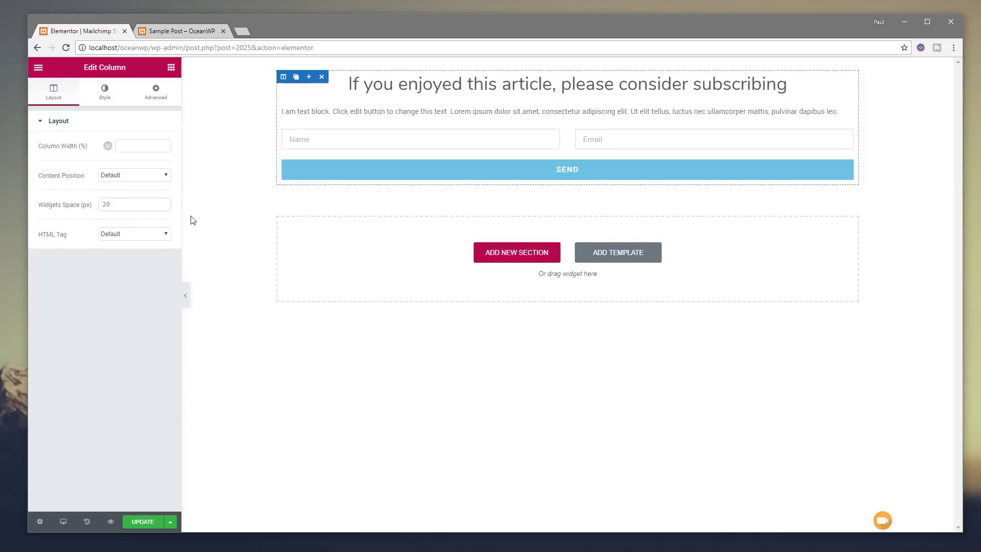
{"action": "left_click", "coordinate": [156, 95]}
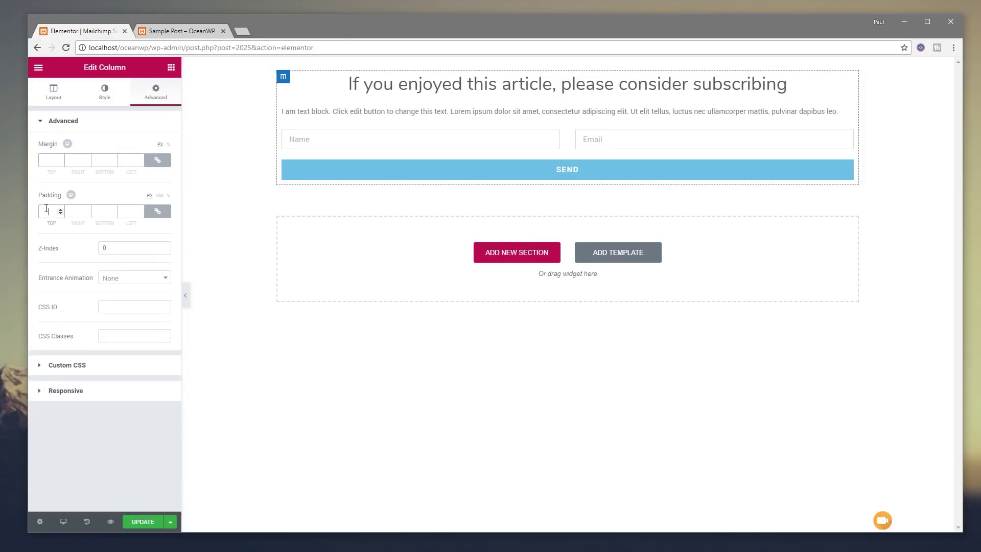
{"action": "type", "text": "50"}
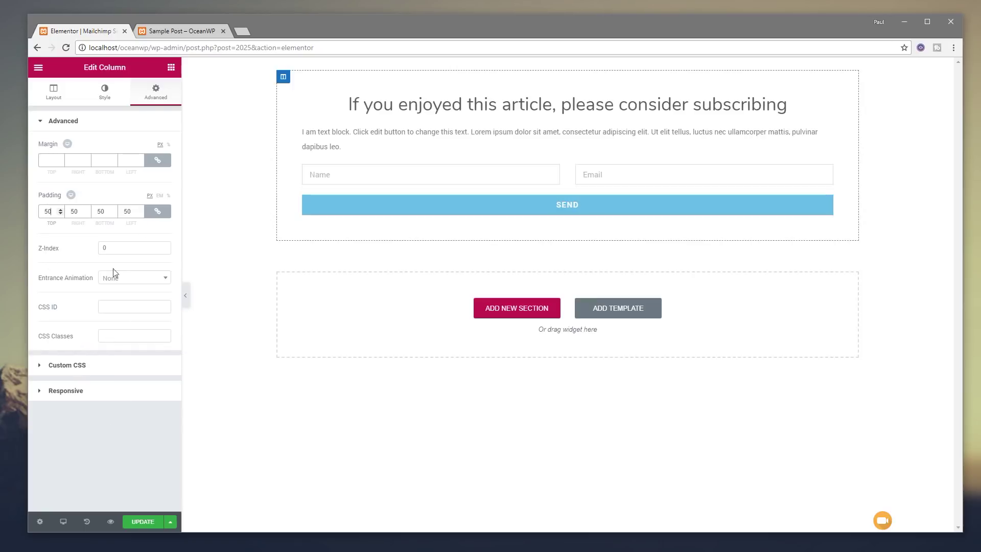
Add a soft box shadow (10% black, blur 29) to the column and save the template
{"action": "left_click", "coordinate": [105, 95]}
{"action": "left_click", "coordinate": [68, 210]}
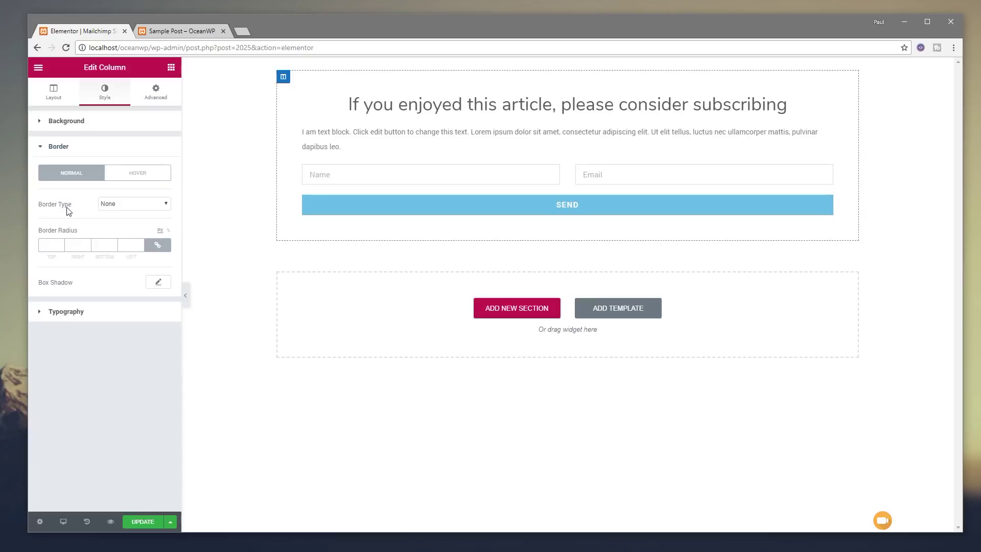
{"action": "left_click", "coordinate": [158, 281]}
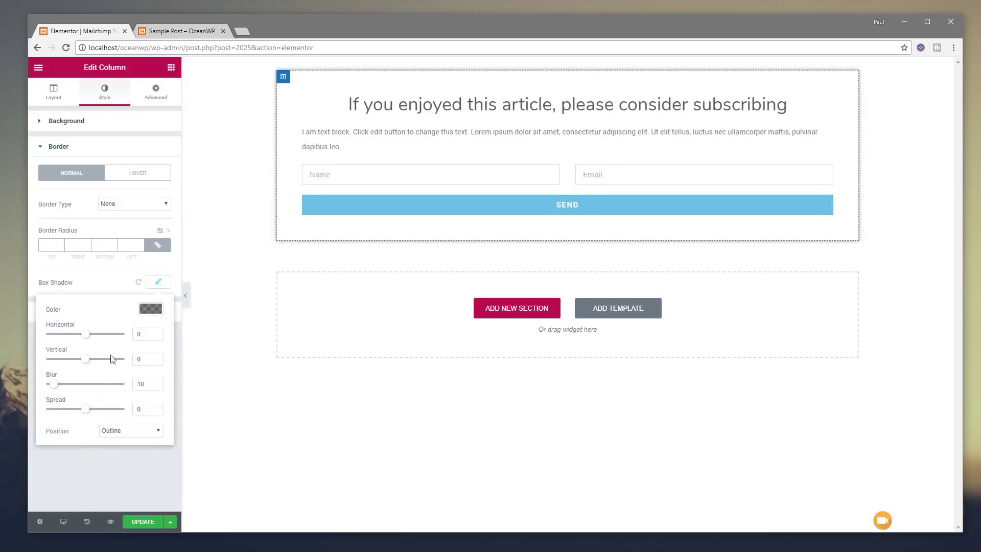
{"action": "left_click", "coordinate": [150, 308]}
{"action": "left_click_drag", "start_coordinate": [156, 387], "coordinate": [156, 423]}
{"action": "left_click", "coordinate": [119, 468]}
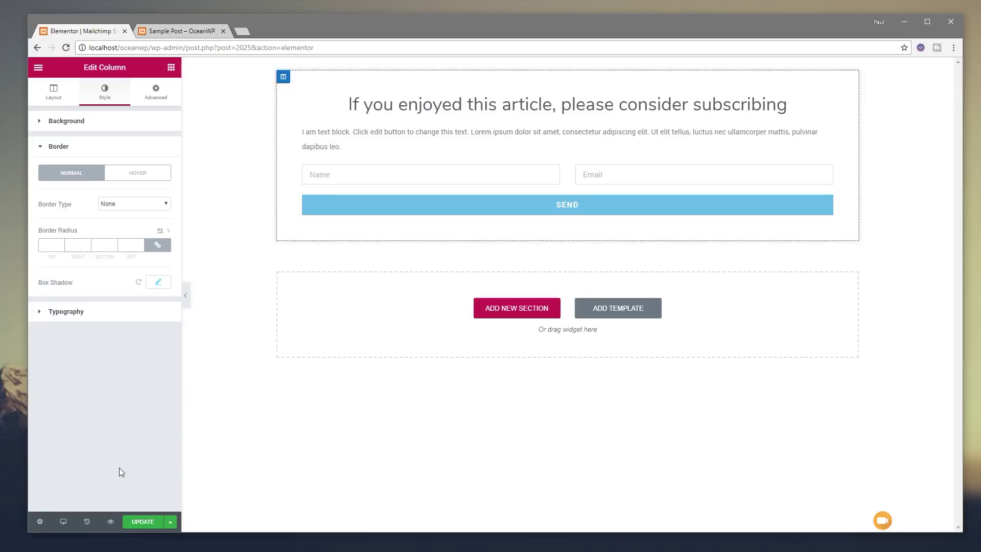
{"action": "left_click", "coordinate": [158, 281]}
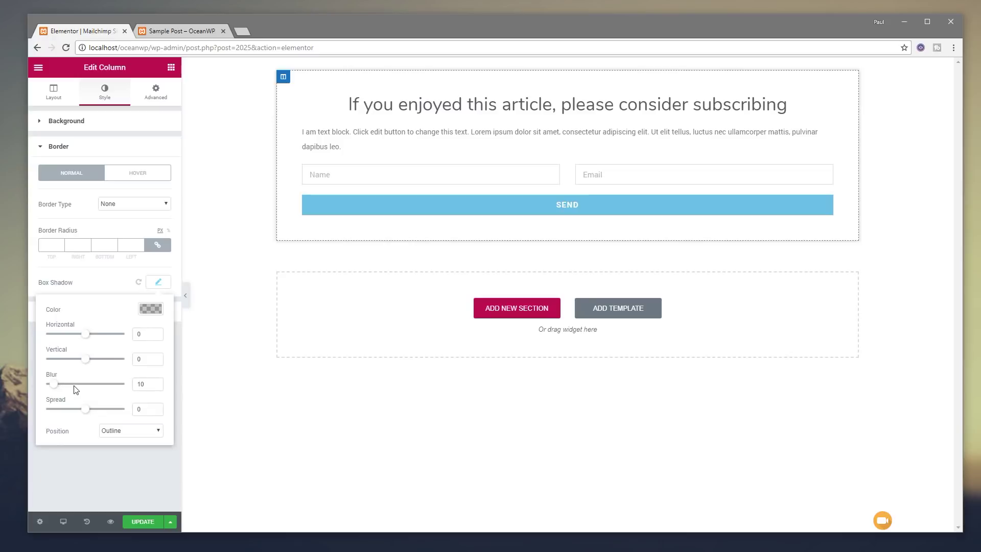
{"action": "left_click_drag", "start_coordinate": [63, 385], "coordinate": [69, 387]}
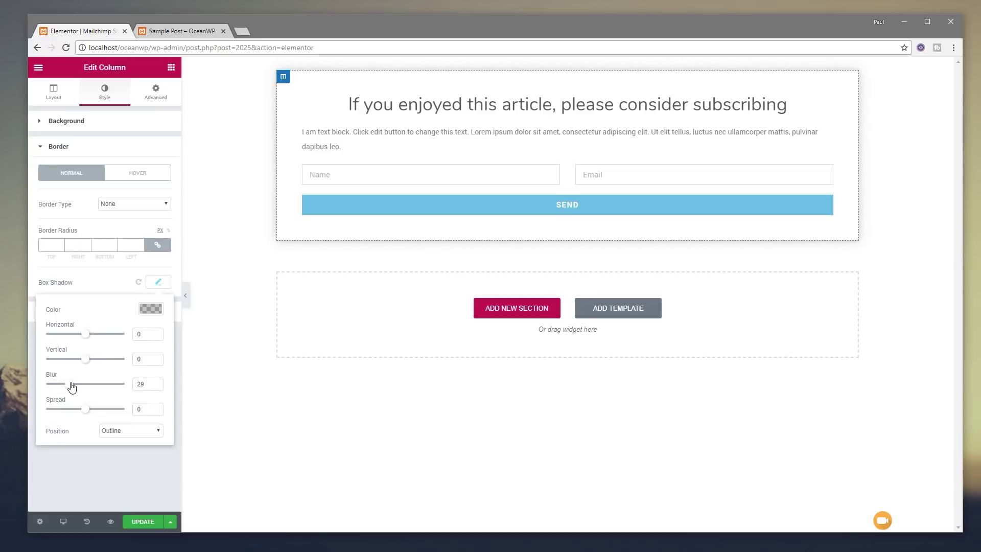
{"action": "left_click", "coordinate": [118, 475]}
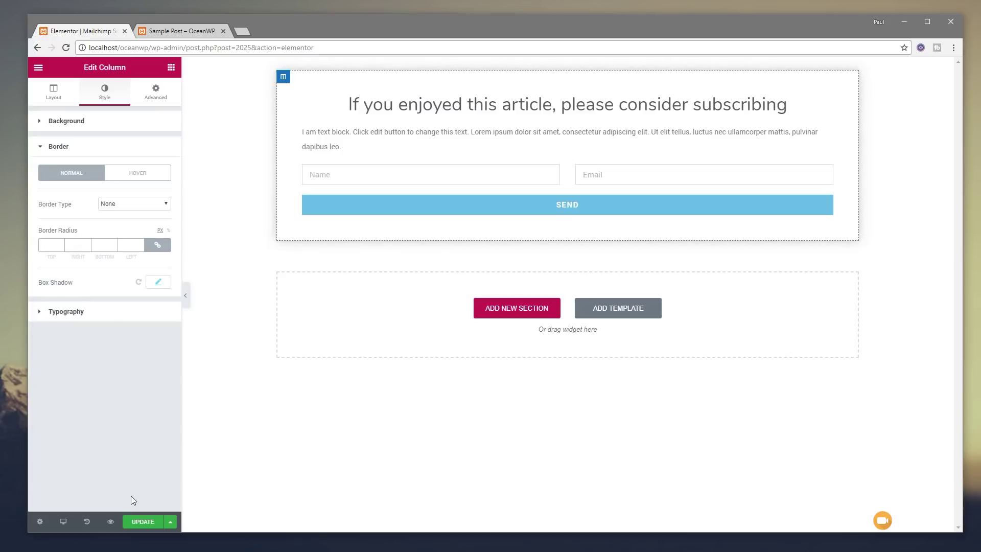
{"action": "left_click", "coordinate": [143, 521]}
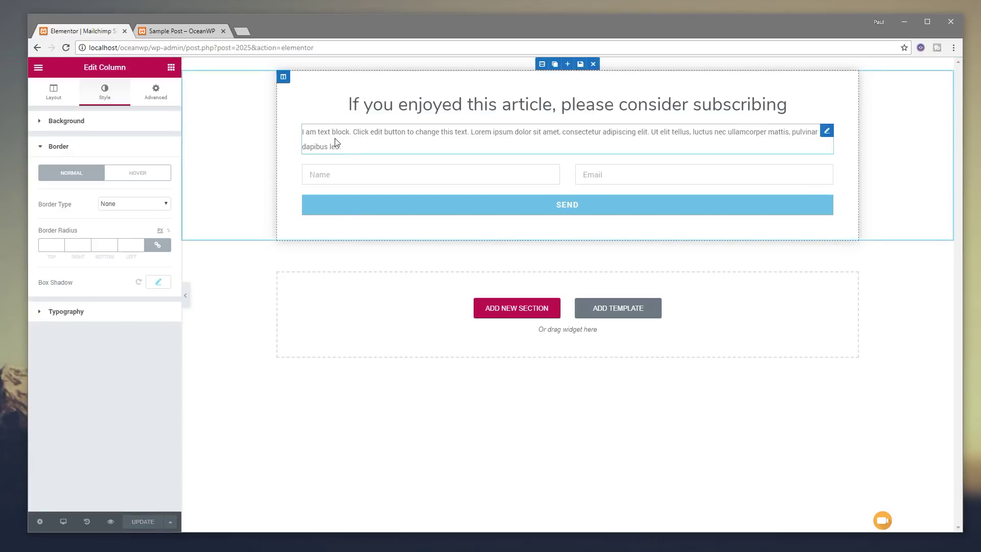
Centre-align the intro text block under the subscribe heading and save the template
{"action": "left_click", "coordinate": [348, 145]}
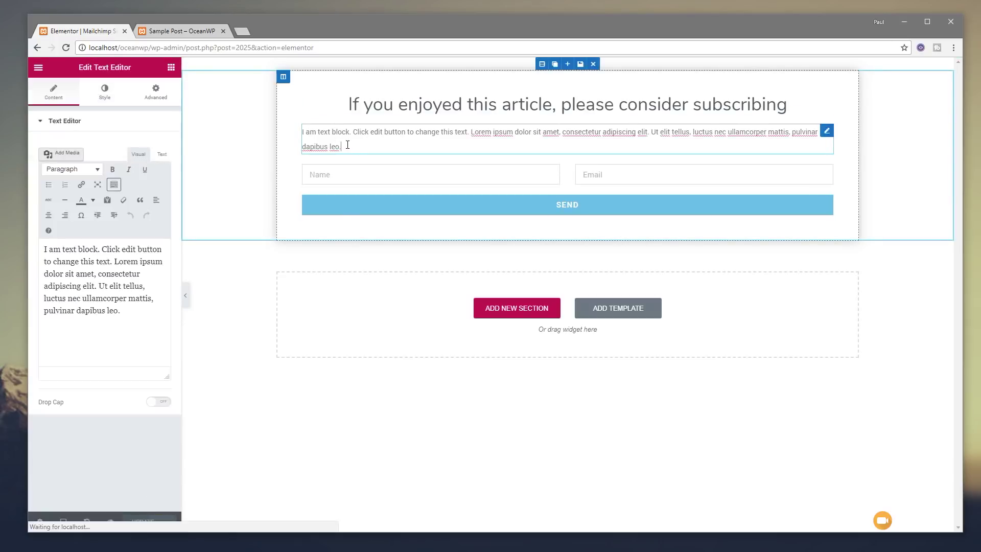
{"action": "left_click", "coordinate": [105, 92]}
{"action": "left_click", "coordinate": [92, 162]}
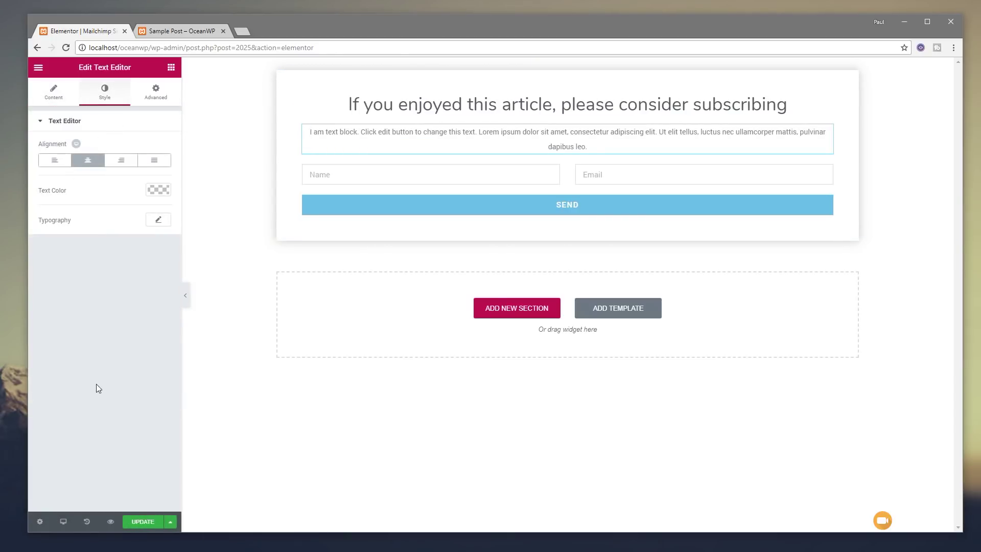
{"action": "left_click", "coordinate": [144, 522]}
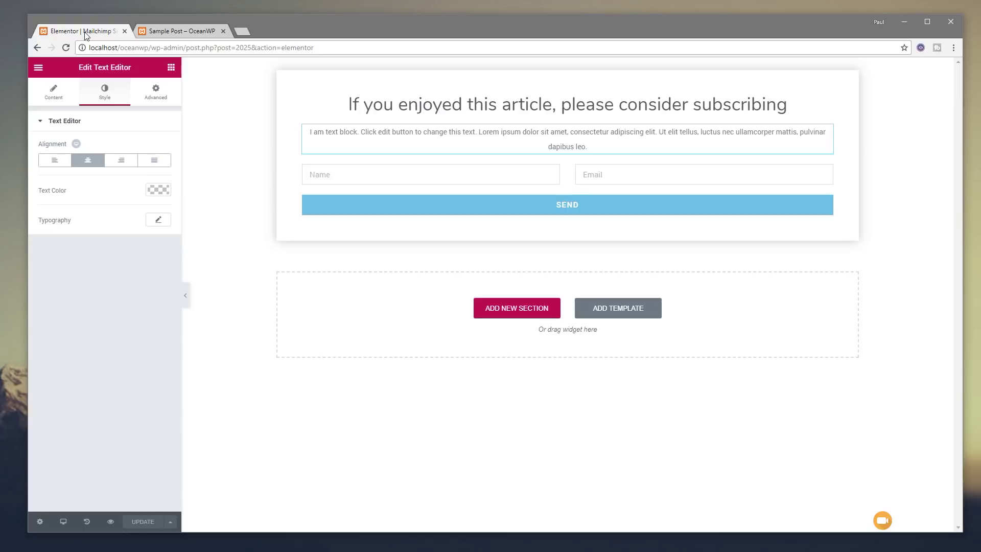
Exit Elementor to the dashboard and update the Mailchimp Sign Up template
{"action": "left_click", "coordinate": [37, 70]}
{"action": "left_click", "coordinate": [95, 285]}
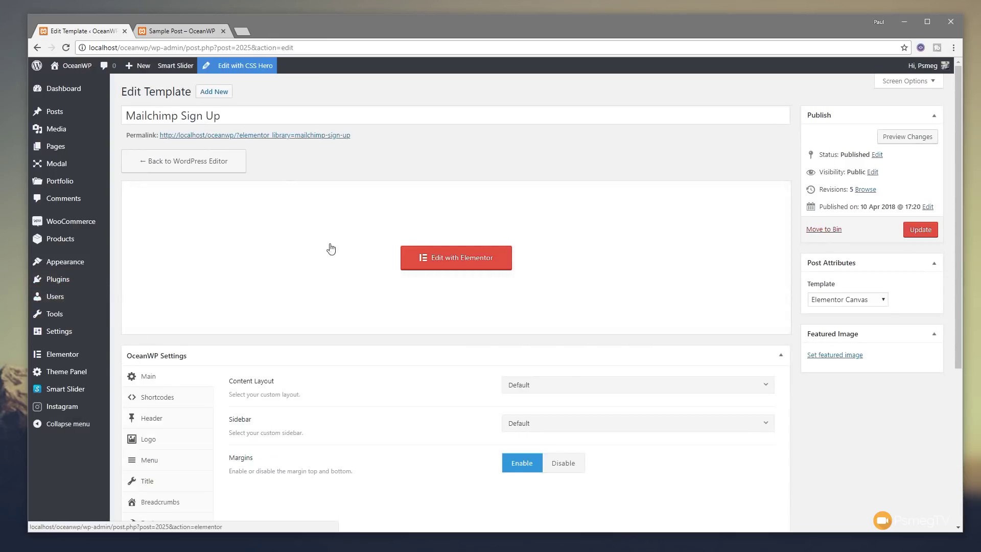
{"action": "left_click", "coordinate": [922, 231]}
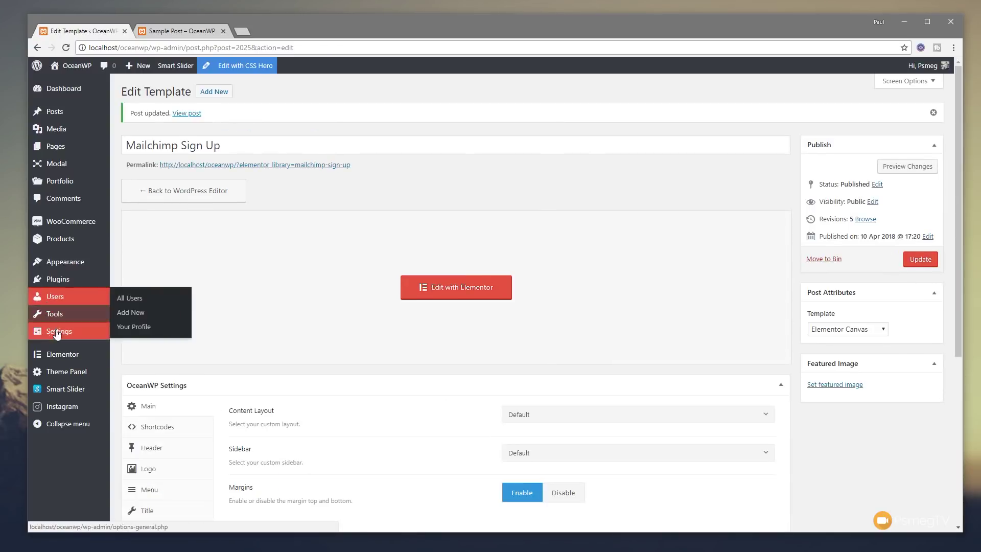
In Elementor > My Templates, select the Mailchimp Sign Up template's shortcode for copying
{"action": "mouse_move", "coordinate": [54, 362]}
{"action": "left_click", "coordinate": [137, 356]}
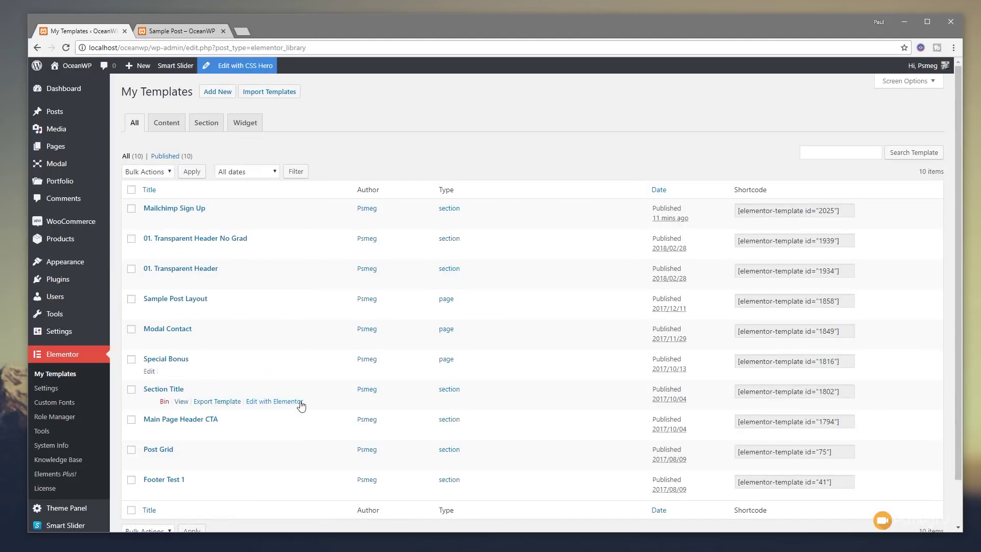
{"action": "left_click", "coordinate": [844, 211]}
{"action": "key", "text": "ctrl+c"}
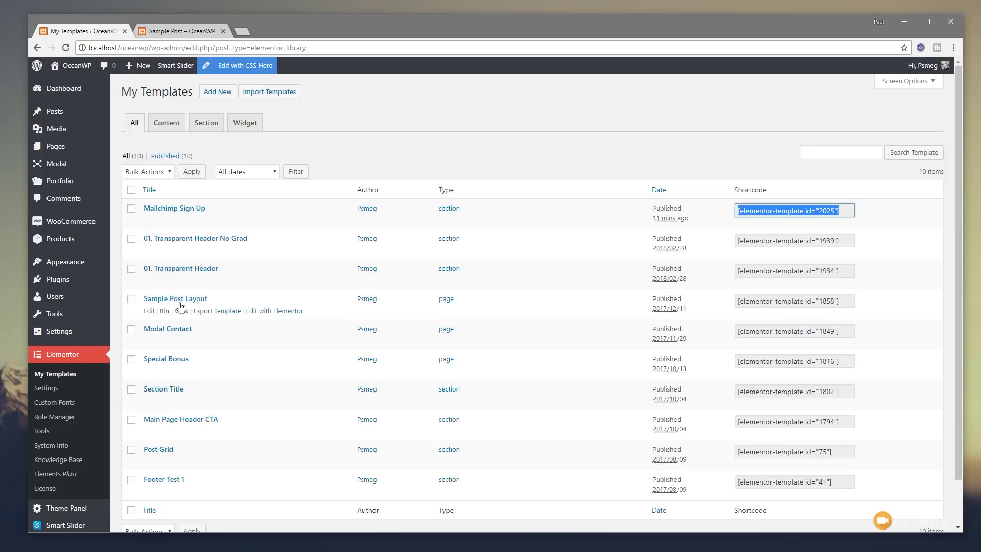
{"action": "scroll", "coordinate": [76, 463], "scroll_direction": "down", "scroll_amount": 1}
{"action": "mouse_move", "coordinate": [75, 462]}
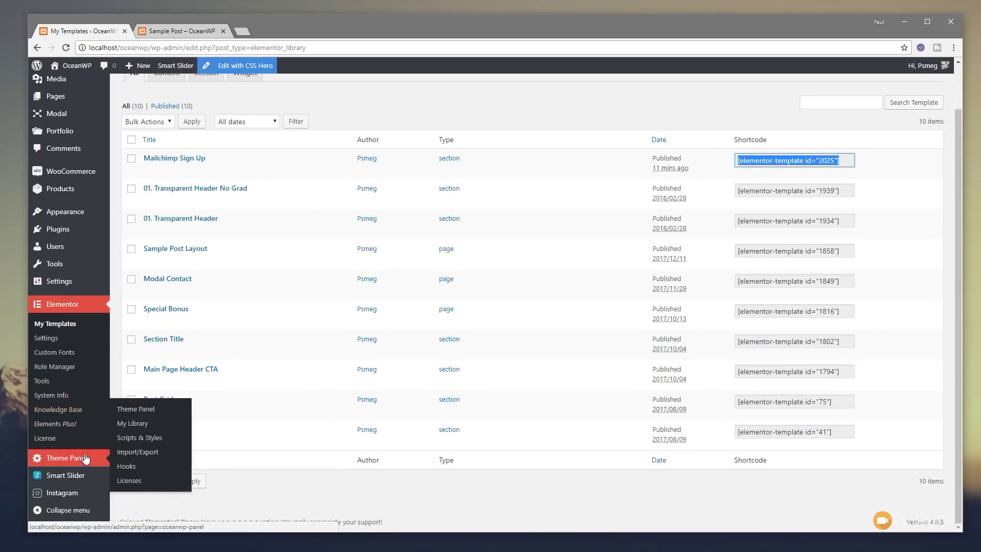
In OceanWP Hooks, switch the hook dropdown to the empty After Single Post Content hook
{"action": "left_click", "coordinate": [124, 466]}
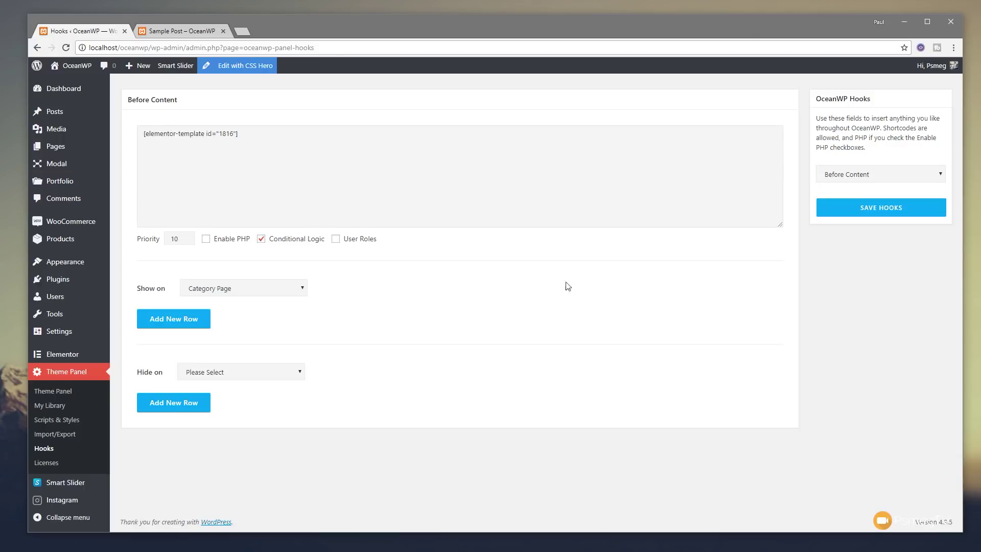
{"action": "left_click", "coordinate": [893, 174]}
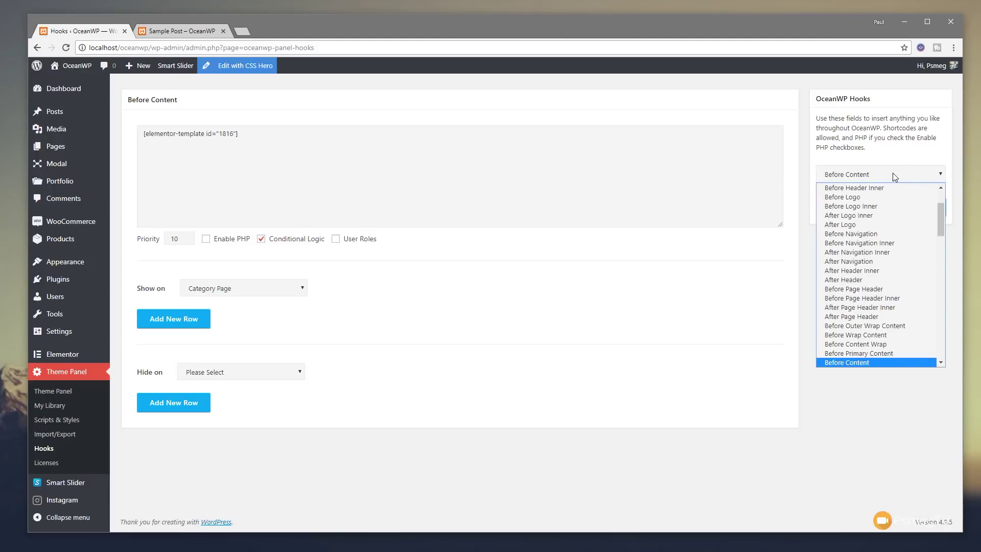
{"action": "left_click_drag", "start_coordinate": [940, 216], "coordinate": [946, 253]}
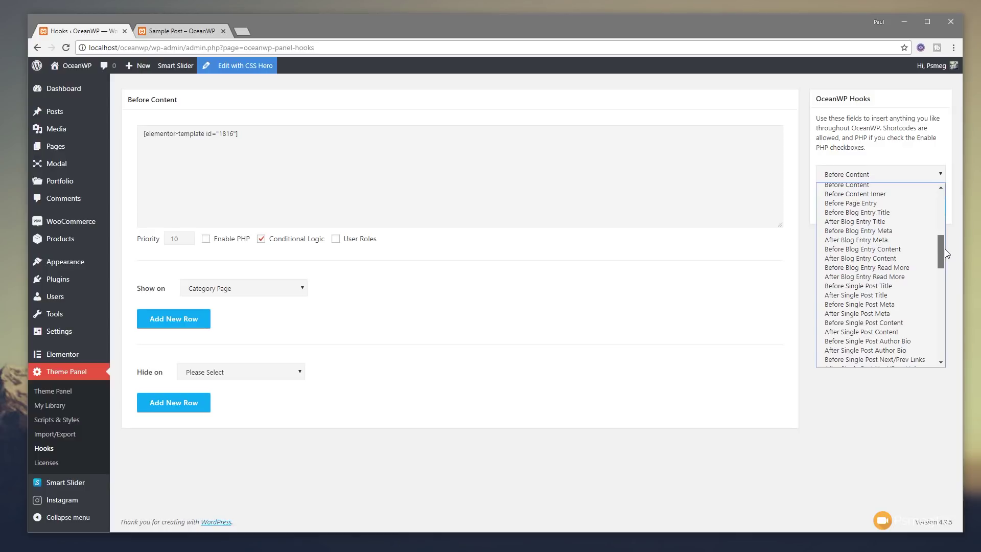
{"action": "left_click_drag", "start_coordinate": [946, 253], "coordinate": [946, 253]}
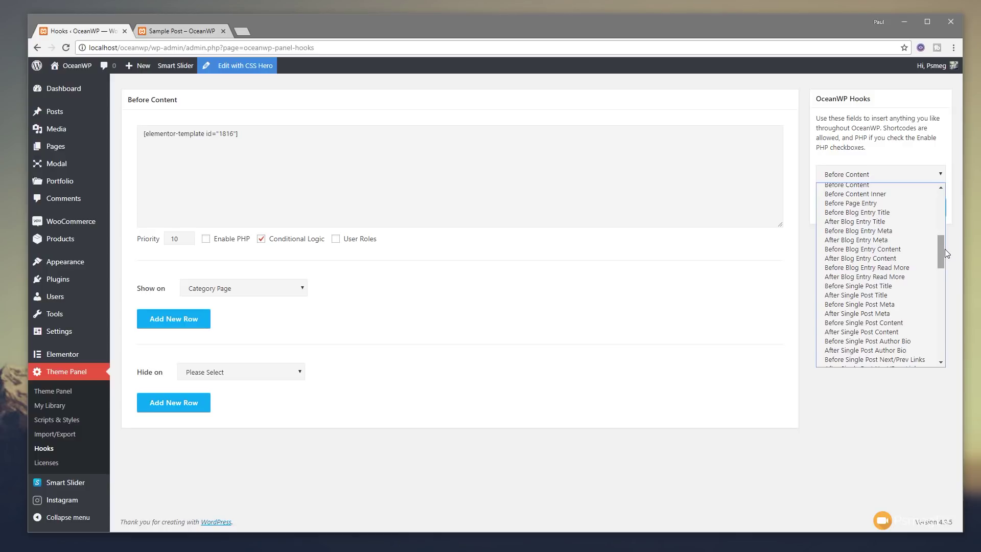
{"action": "left_click", "coordinate": [867, 332]}
Paste [elementor-template id="2025"] into the hook and leave User Roles unrestricted
{"action": "left_click", "coordinate": [209, 141]}
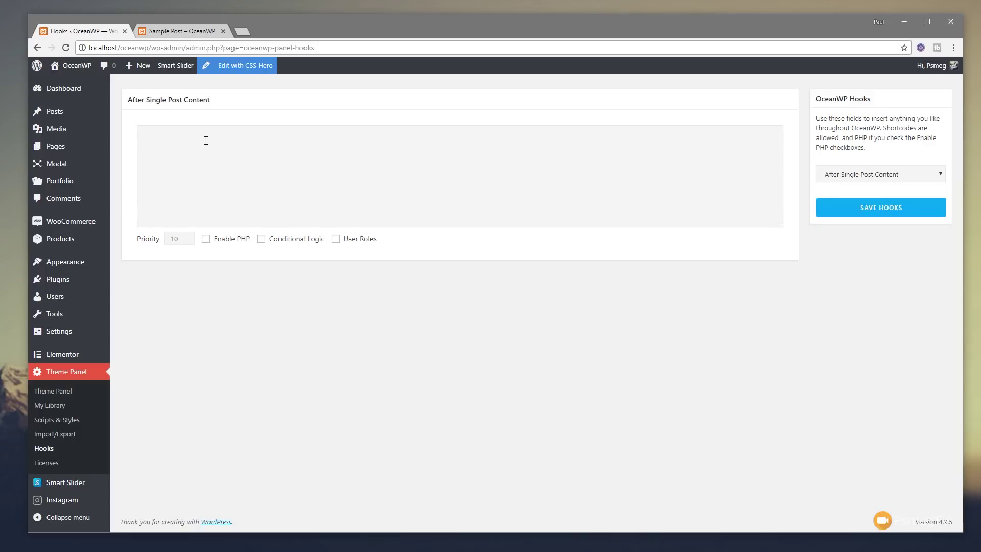
{"action": "key", "text": "ctrl+v"}
{"action": "left_click", "coordinate": [336, 238]}
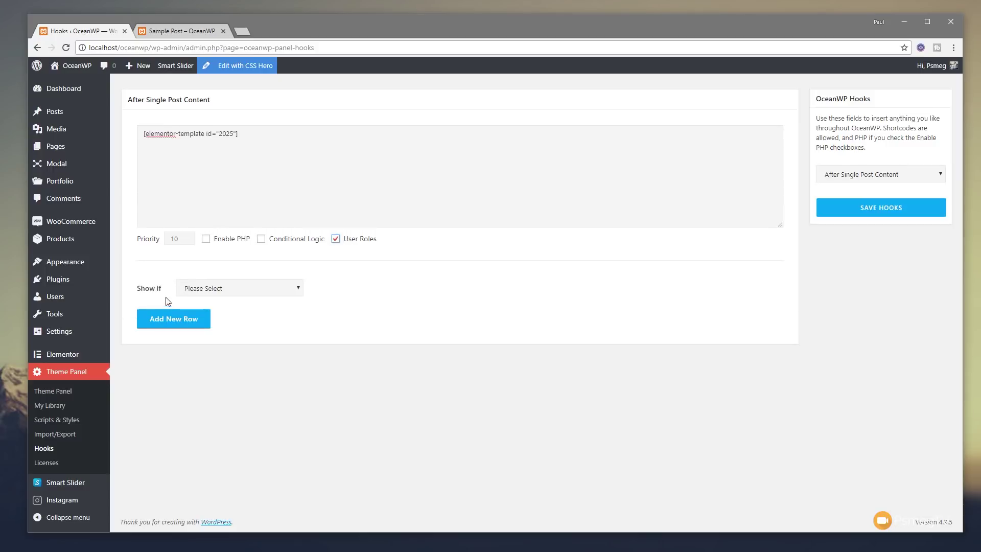
{"action": "left_click", "coordinate": [244, 287]}
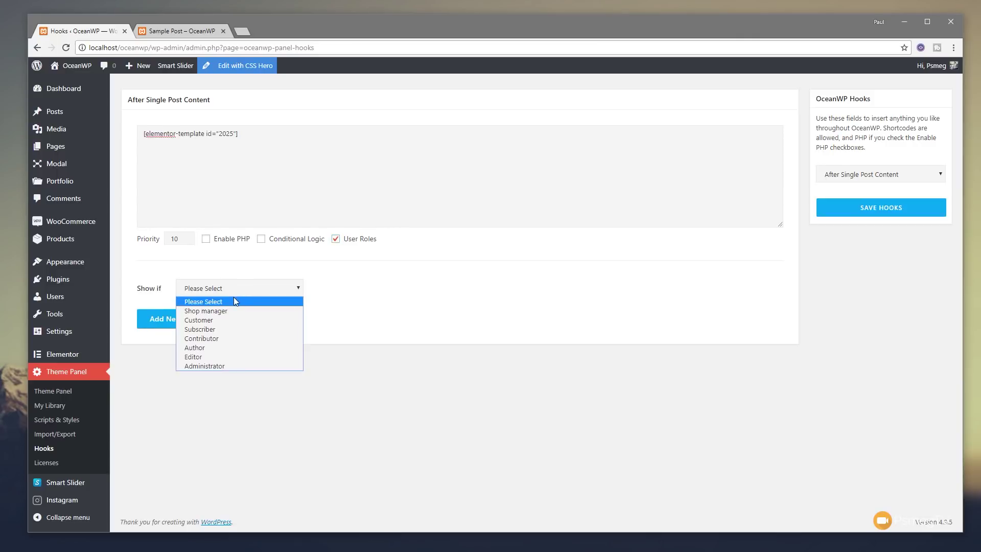
{"action": "left_click", "coordinate": [384, 287]}
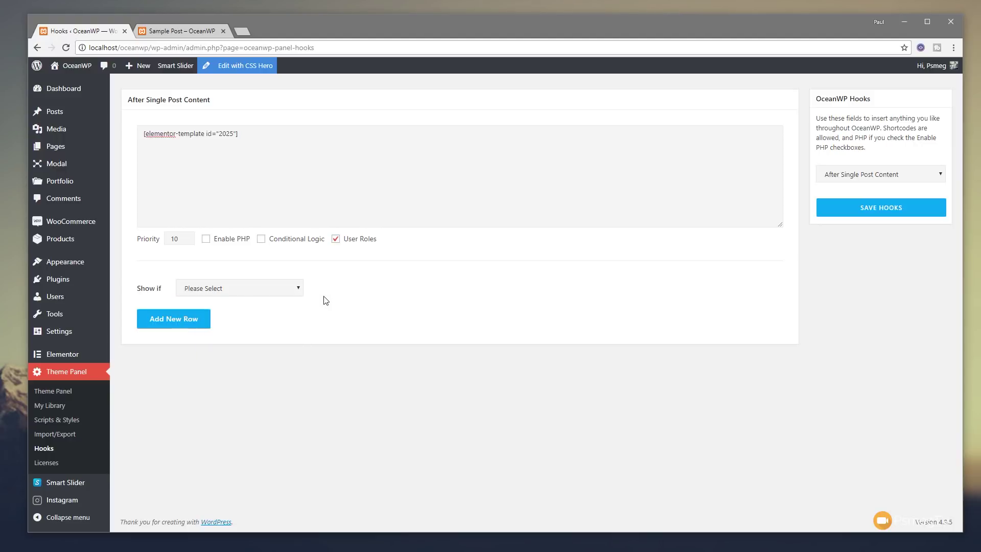
{"action": "left_click", "coordinate": [354, 239]}
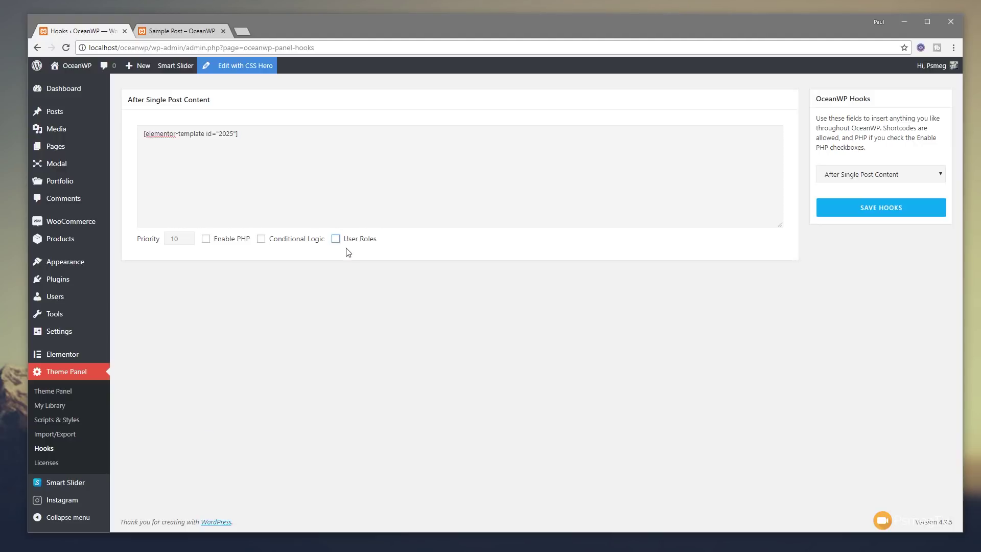
Leave Conditional Logic without any page conditions and save the hooks
{"action": "left_click", "coordinate": [304, 240]}
{"action": "left_click", "coordinate": [232, 291]}
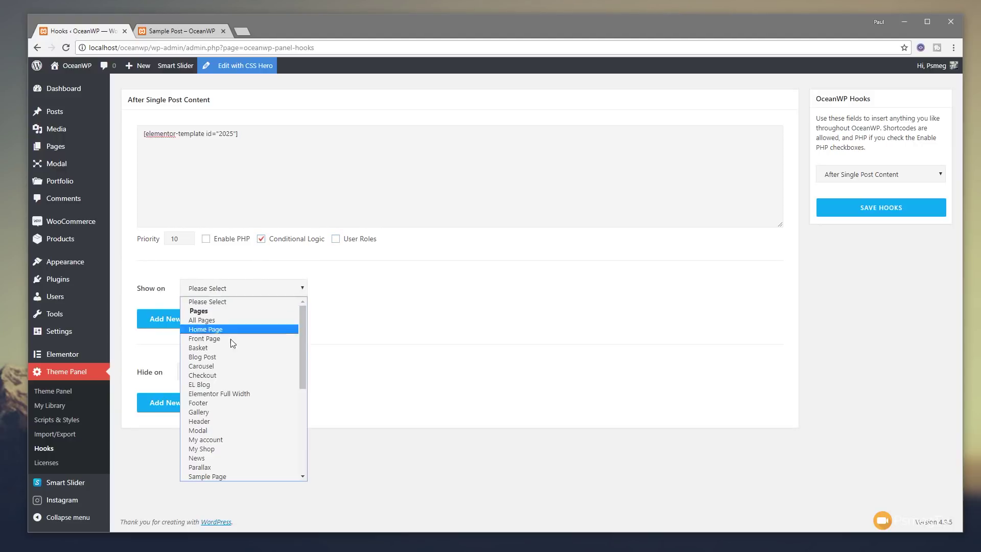
{"action": "left_click_drag", "start_coordinate": [302, 357], "coordinate": [302, 322]}
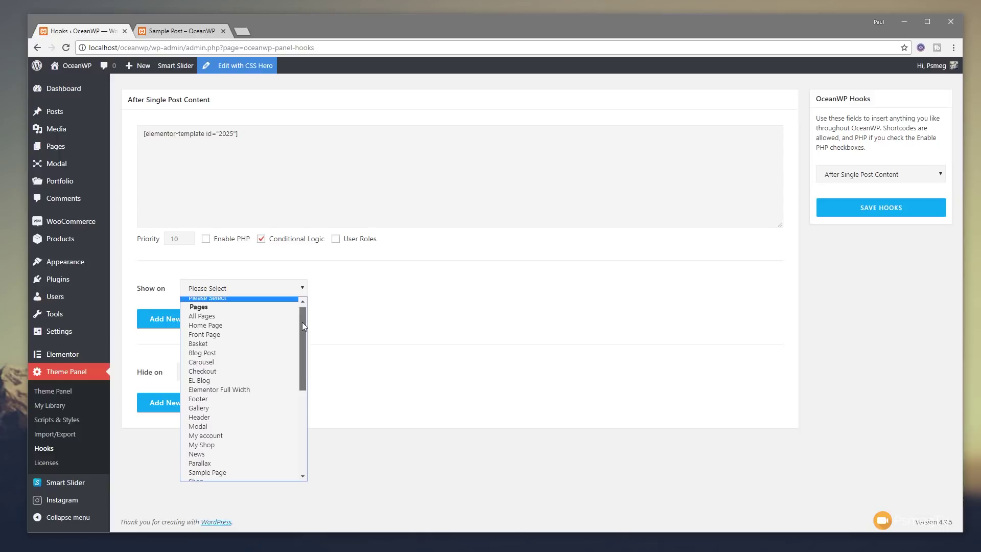
{"action": "left_click", "coordinate": [417, 283]}
{"action": "left_click", "coordinate": [276, 242]}
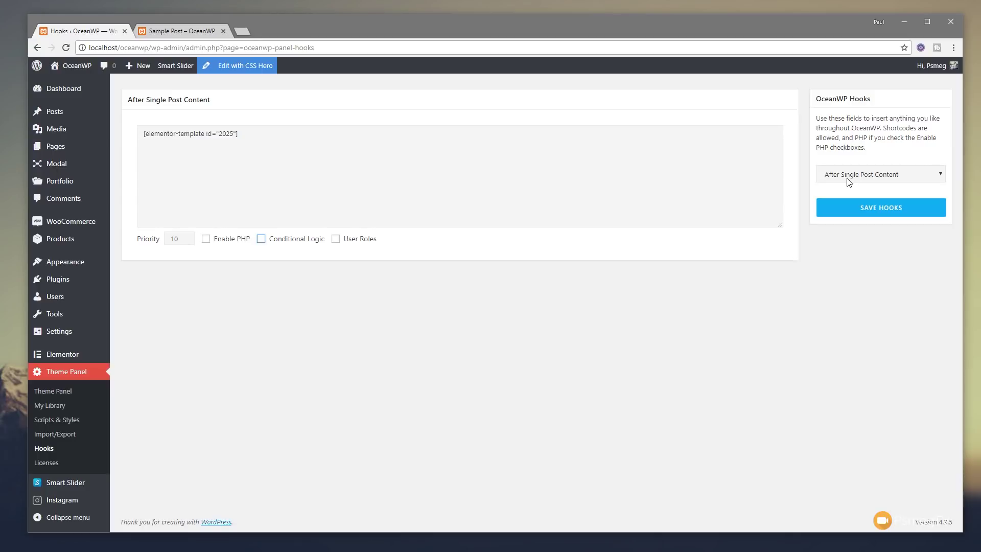
{"action": "left_click", "coordinate": [843, 207]}
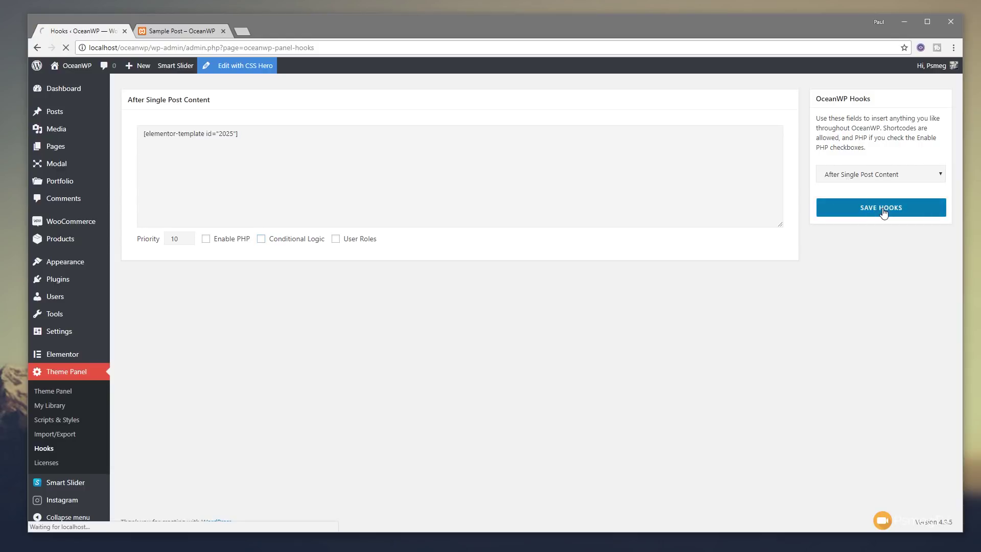
Reload the Sample Post and scroll down to the subscribe box after the article
{"action": "left_click", "coordinate": [179, 31]}
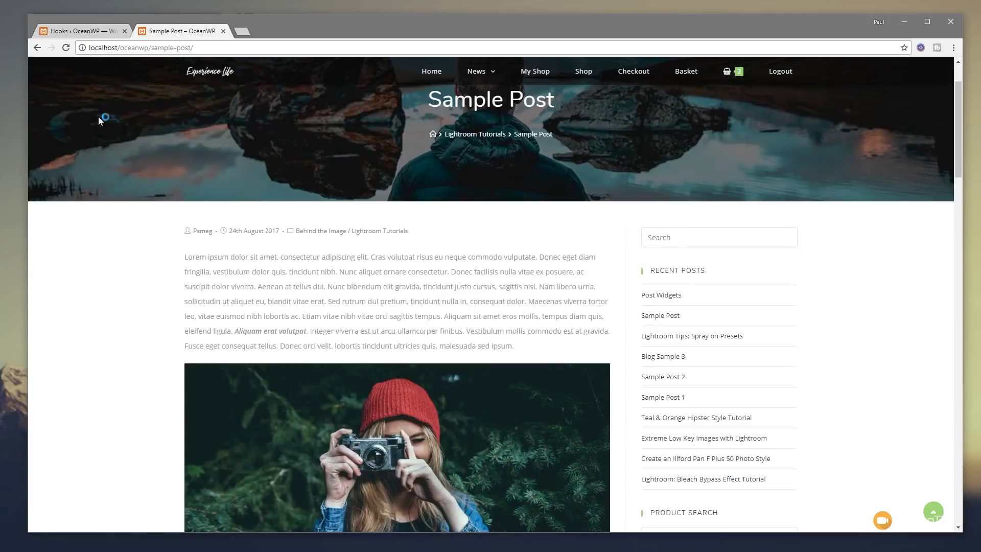
{"action": "left_click", "coordinate": [66, 48]}
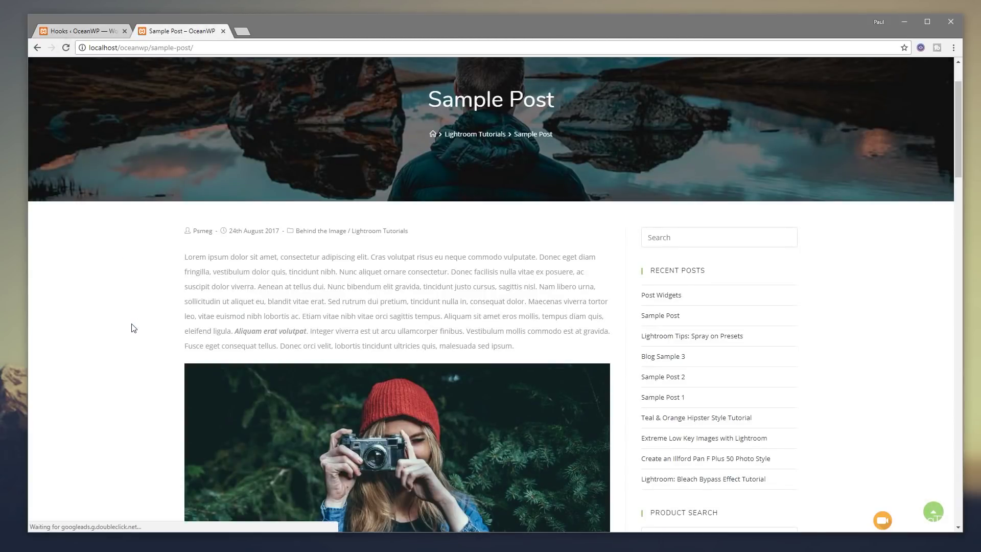
{"action": "scroll", "coordinate": [134, 328], "scroll_direction": "down", "scroll_amount": 6}
{"action": "scroll", "coordinate": [133, 328], "scroll_direction": "down", "scroll_amount": 7}
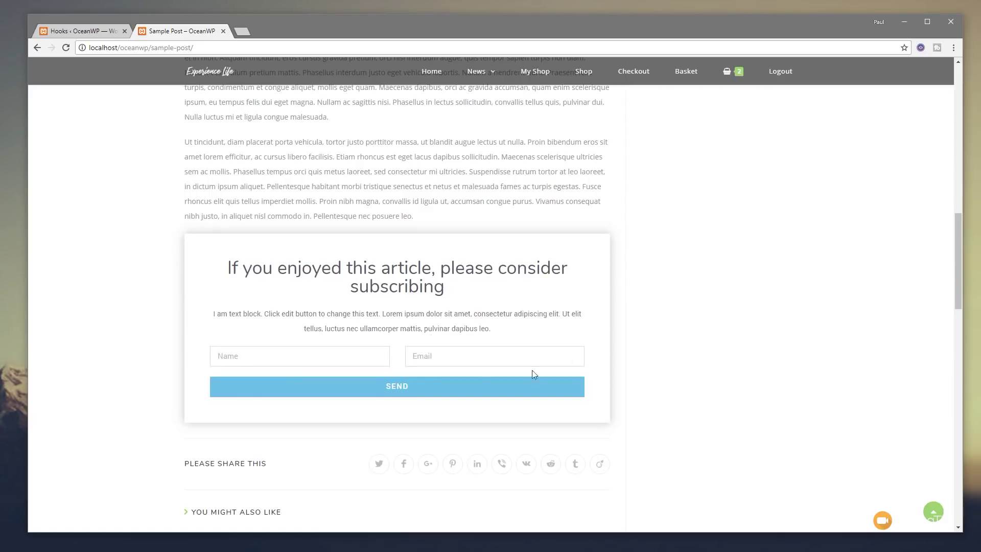
Visit the Home and My Shop pages to check them
{"action": "mouse_move", "coordinate": [479, 77]}
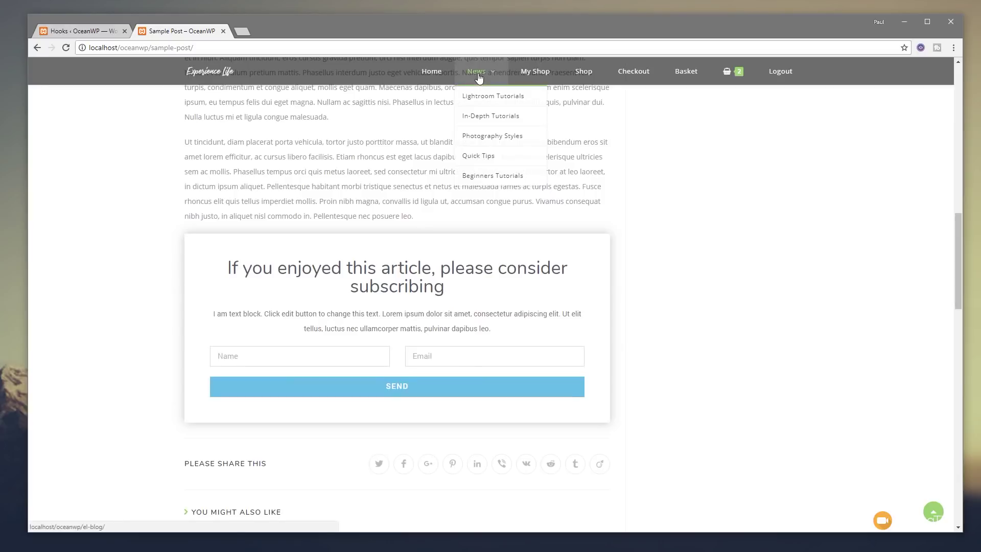
{"action": "left_click", "coordinate": [433, 74]}
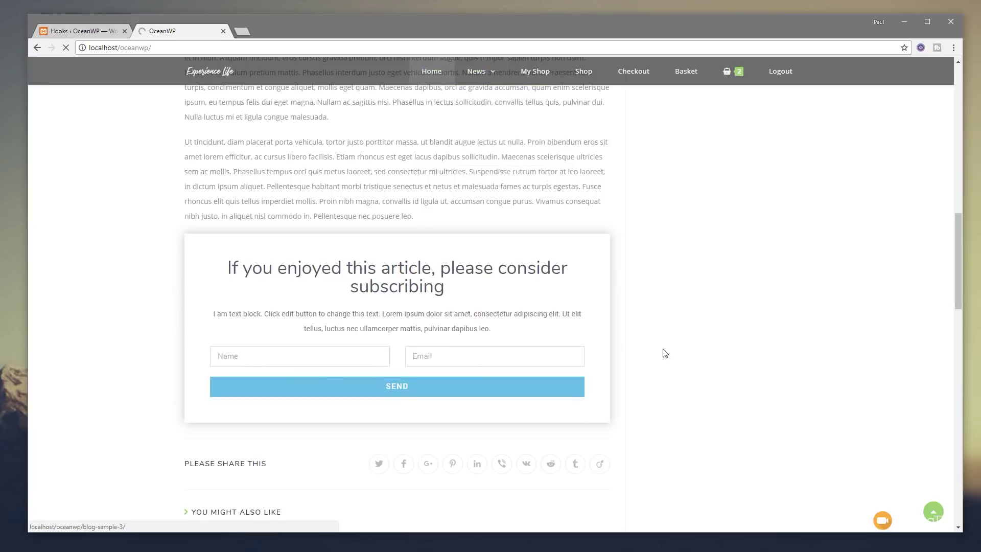
{"action": "scroll", "coordinate": [197, 341], "scroll_direction": "down", "scroll_amount": 10}
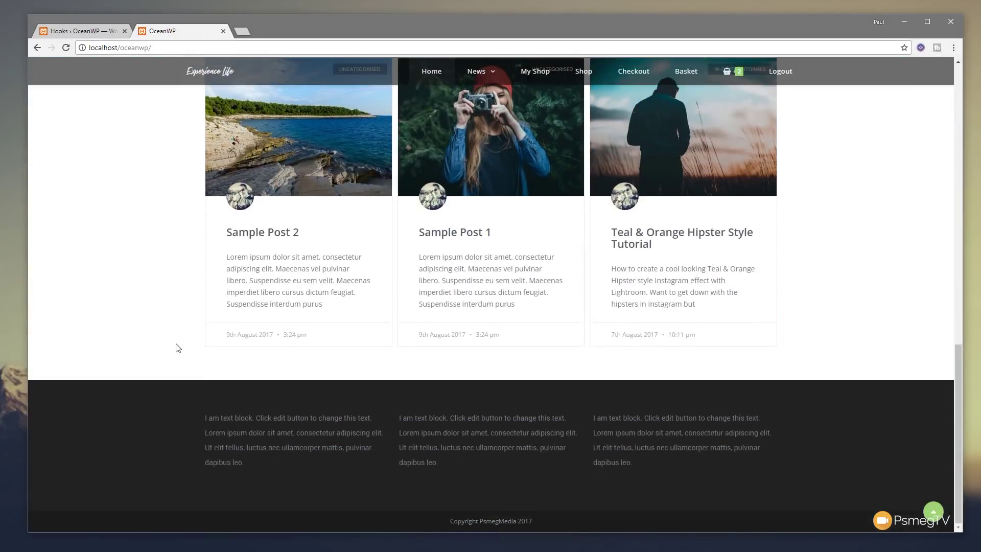
{"action": "scroll", "coordinate": [176, 347], "scroll_direction": "up", "scroll_amount": 10}
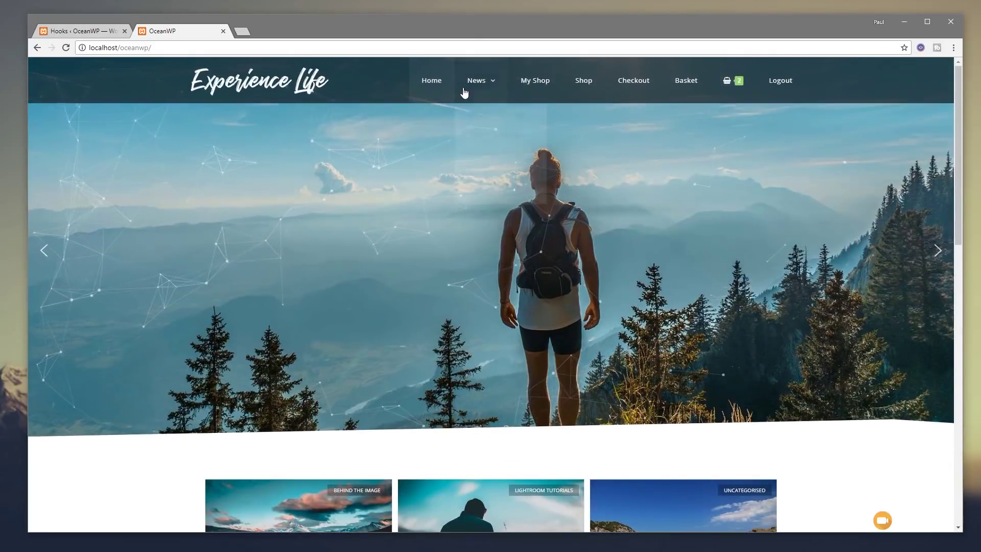
{"action": "mouse_move", "coordinate": [489, 86]}
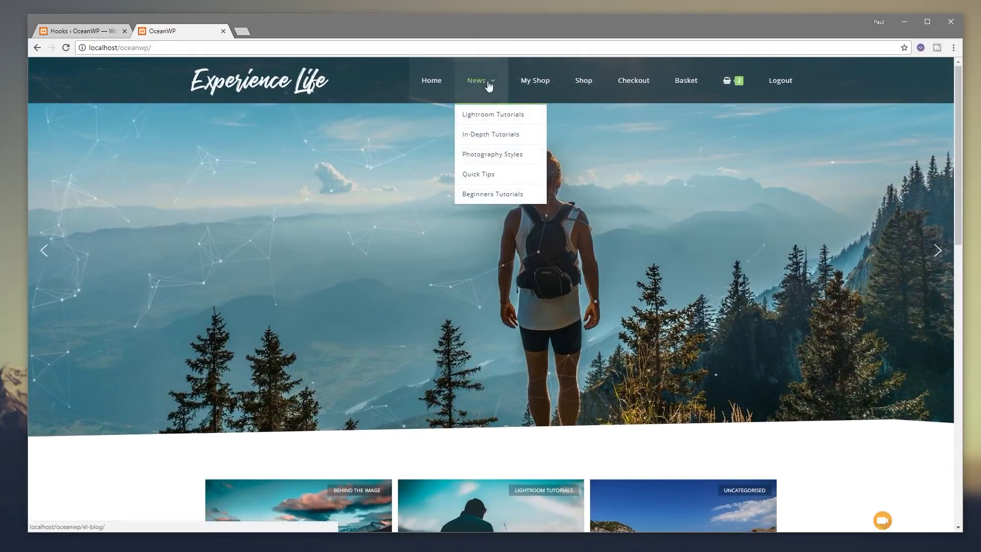
{"action": "left_click", "coordinate": [534, 84]}
{"action": "scroll", "coordinate": [330, 370], "scroll_direction": "down", "scroll_amount": 10}
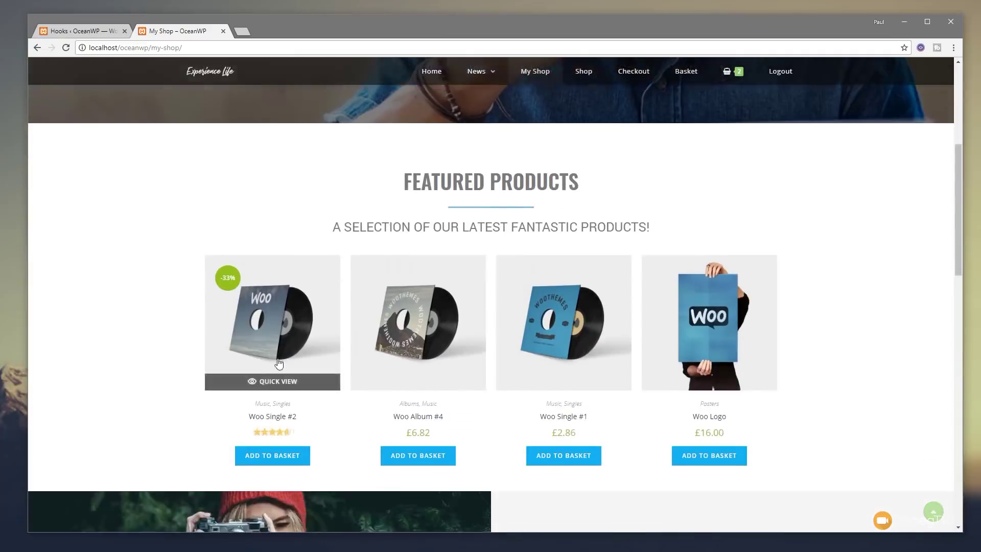
{"action": "scroll", "coordinate": [221, 353], "scroll_direction": "down", "scroll_amount": 10}
{"action": "scroll", "coordinate": [221, 352], "scroll_direction": "up", "scroll_amount": 3}
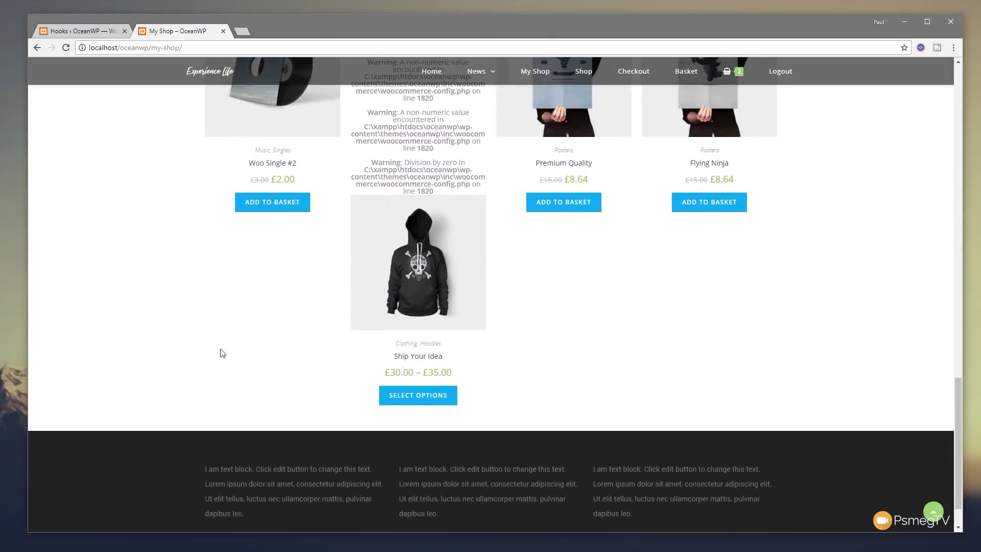
{"action": "scroll", "coordinate": [222, 332], "scroll_direction": "up", "scroll_amount": 6}
Glance at the saved hook settings, then return via Home to the Sample Post
{"action": "left_click", "coordinate": [66, 32]}
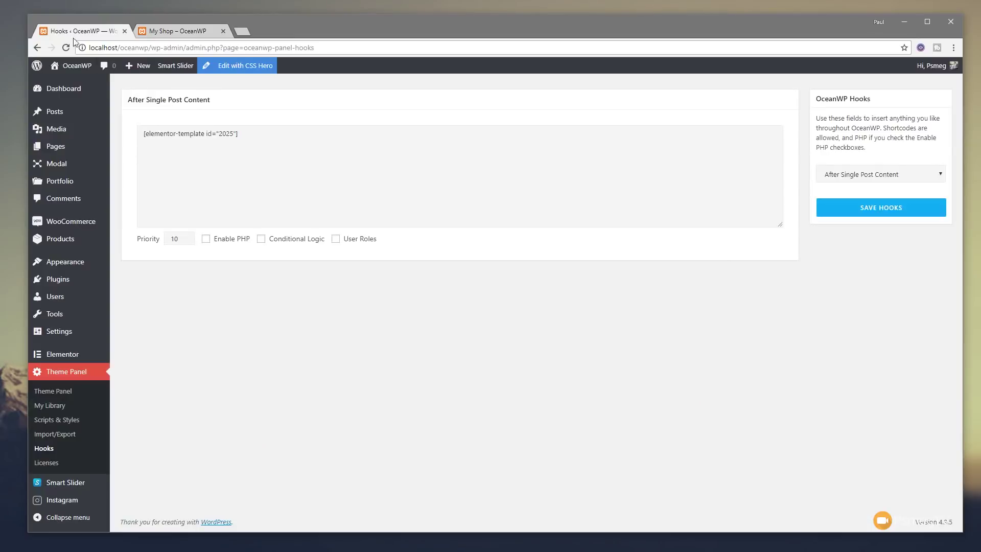
{"action": "left_click", "coordinate": [172, 31]}
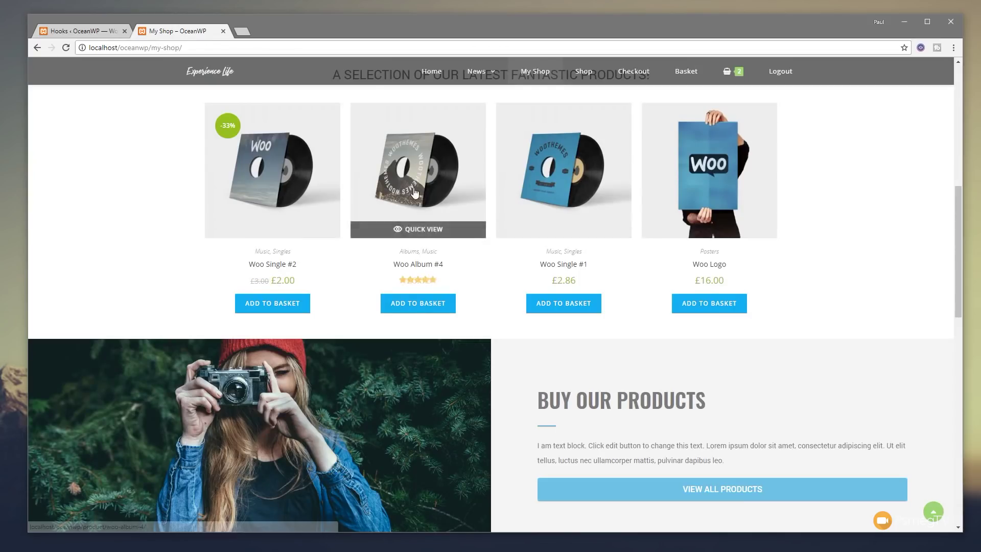
{"action": "scroll", "coordinate": [466, 313], "scroll_direction": "up", "scroll_amount": 6}
{"action": "left_click", "coordinate": [432, 71]}
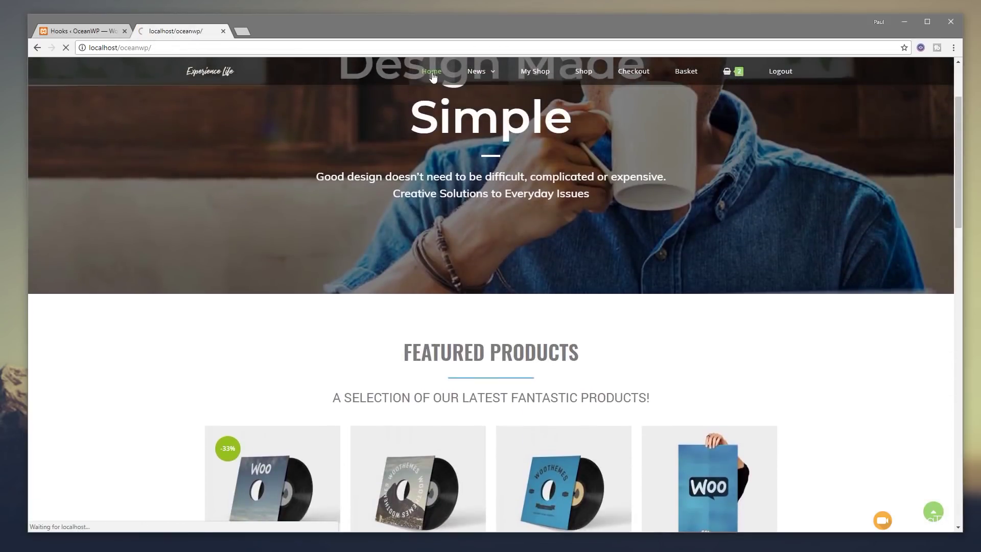
{"action": "scroll", "coordinate": [479, 353], "scroll_direction": "down", "scroll_amount": 4}
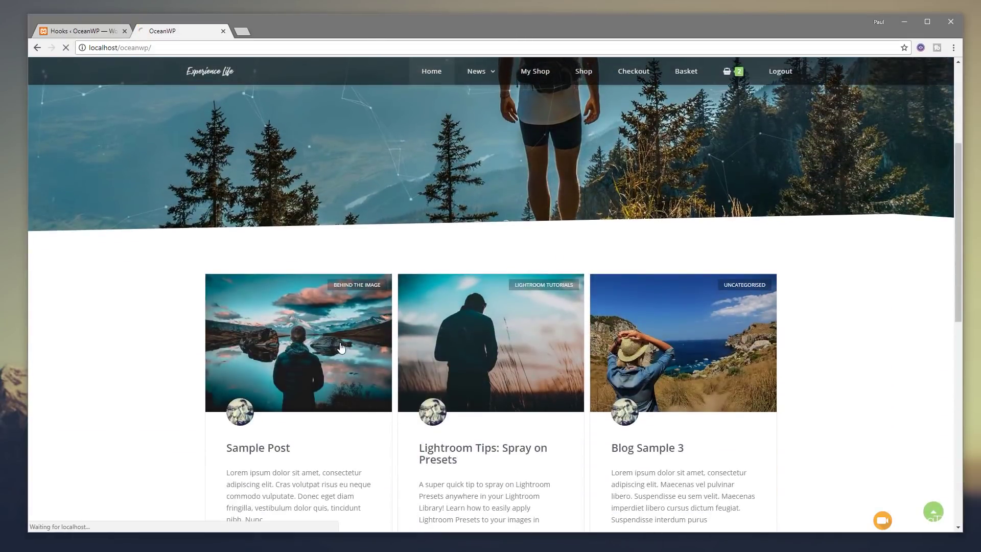
{"action": "left_click", "coordinate": [342, 347]}
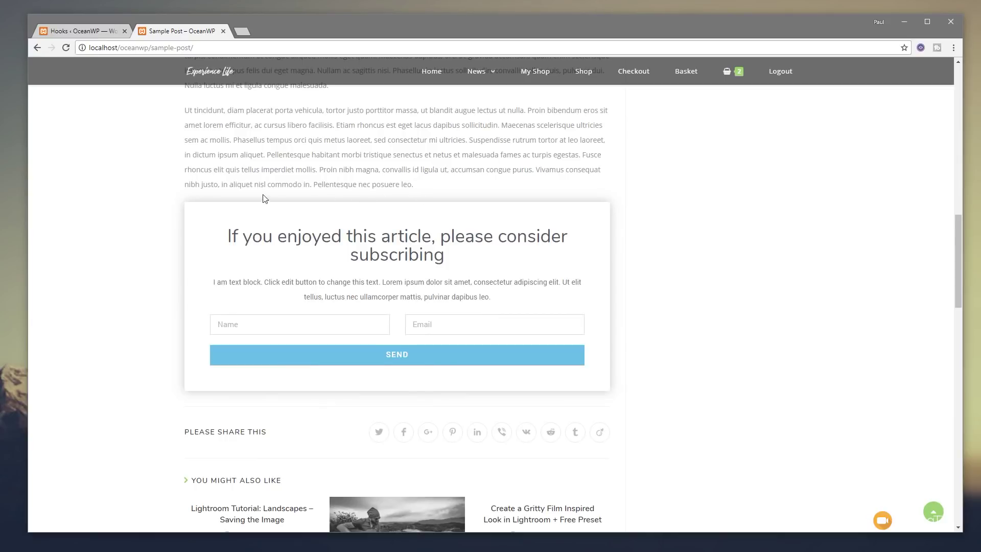
Open the Mailchimp Sign Up template from Elementor > My Templates
{"action": "left_click", "coordinate": [63, 32]}
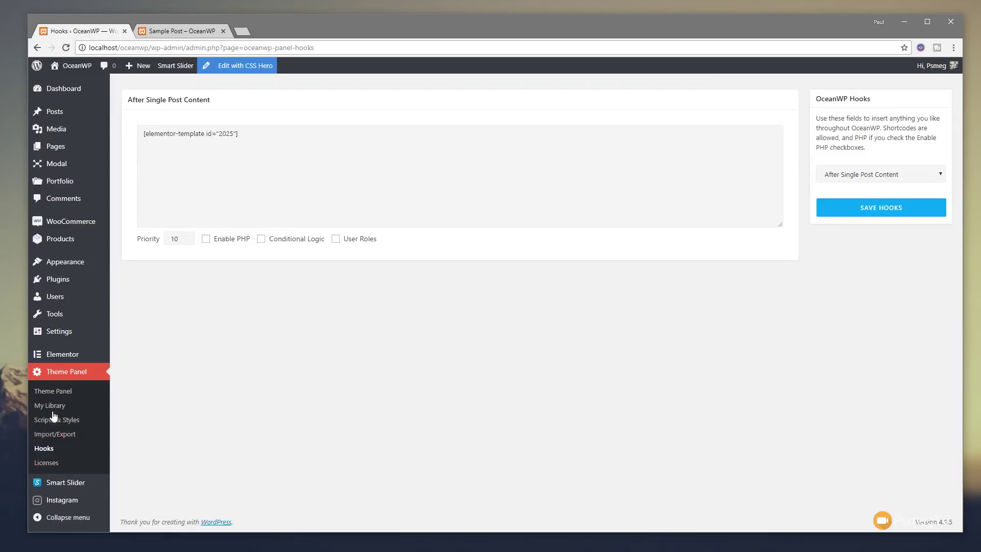
{"action": "mouse_move", "coordinate": [97, 356]}
{"action": "left_click", "coordinate": [129, 358]}
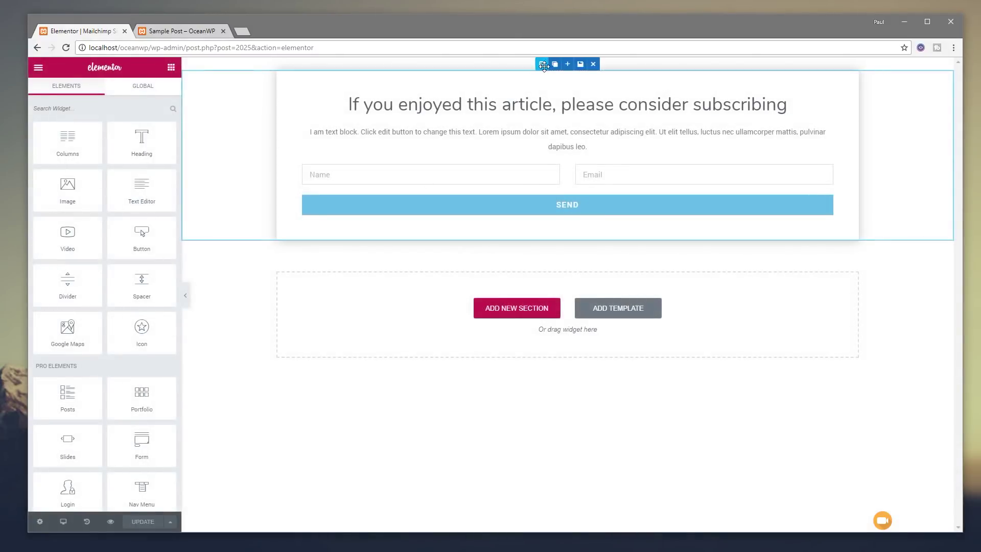
Unlink the signup section's margin, set Top to 50, and save the template
{"action": "left_click", "coordinate": [542, 64]}
{"action": "left_click", "coordinate": [156, 92]}
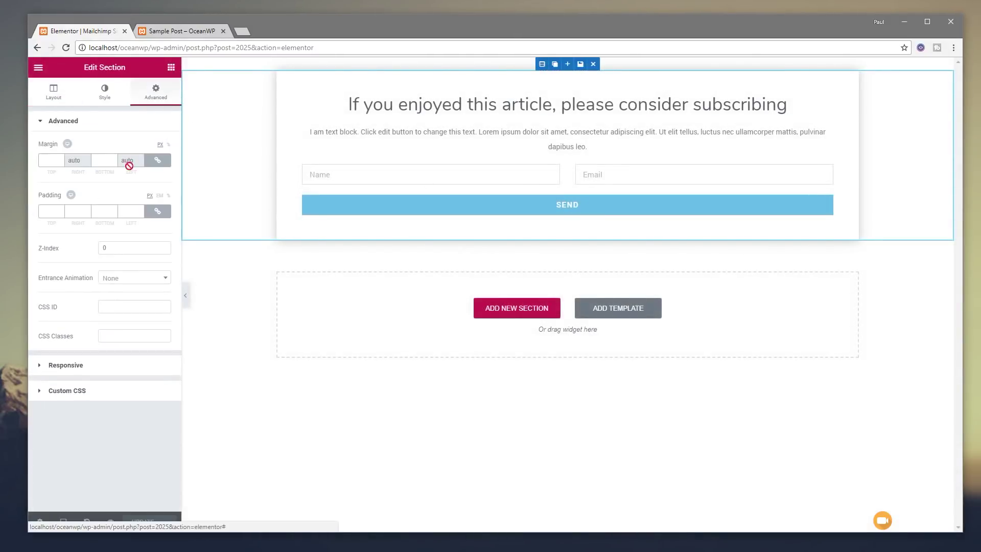
{"action": "left_click", "coordinate": [158, 160]}
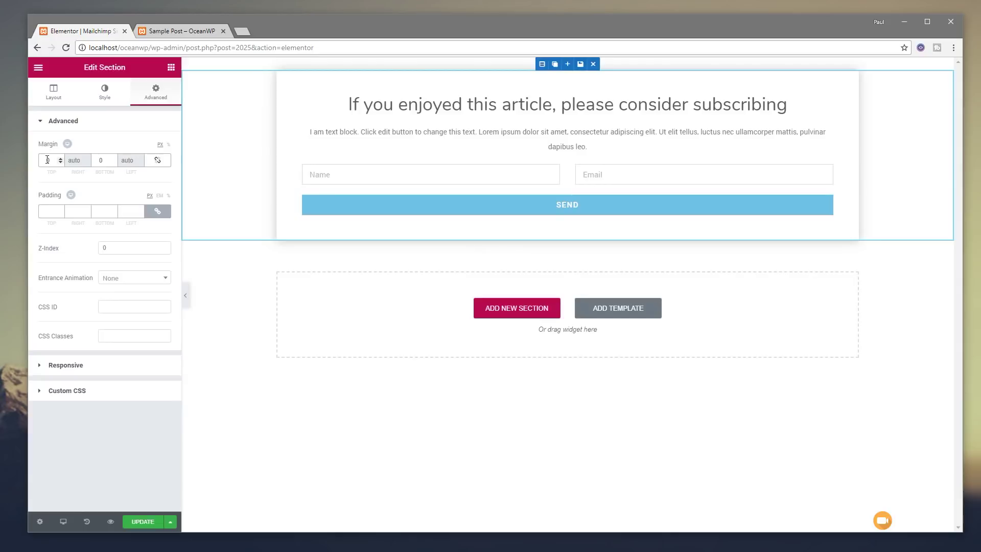
{"action": "left_click", "coordinate": [47, 159]}
{"action": "type", "text": "50"}
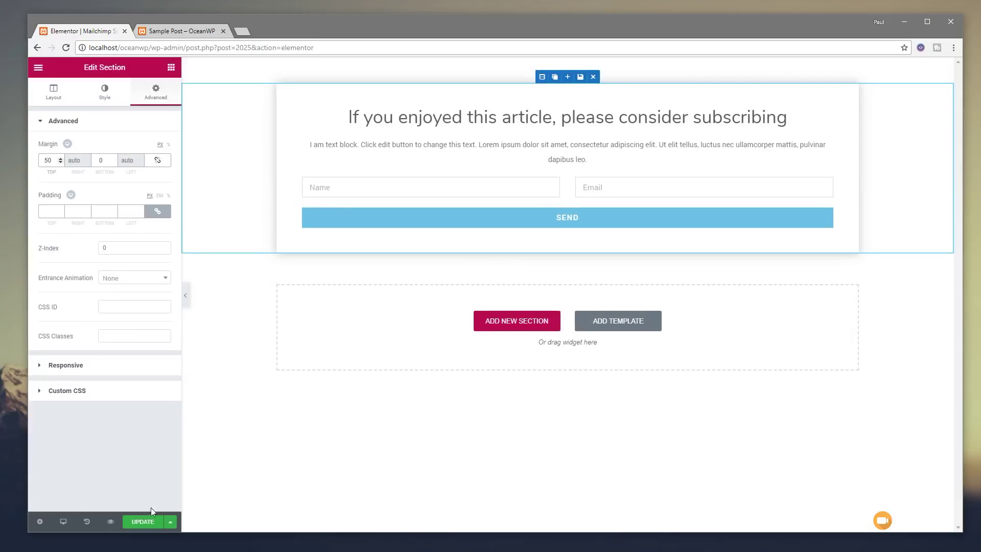
{"action": "left_click", "coordinate": [150, 520]}
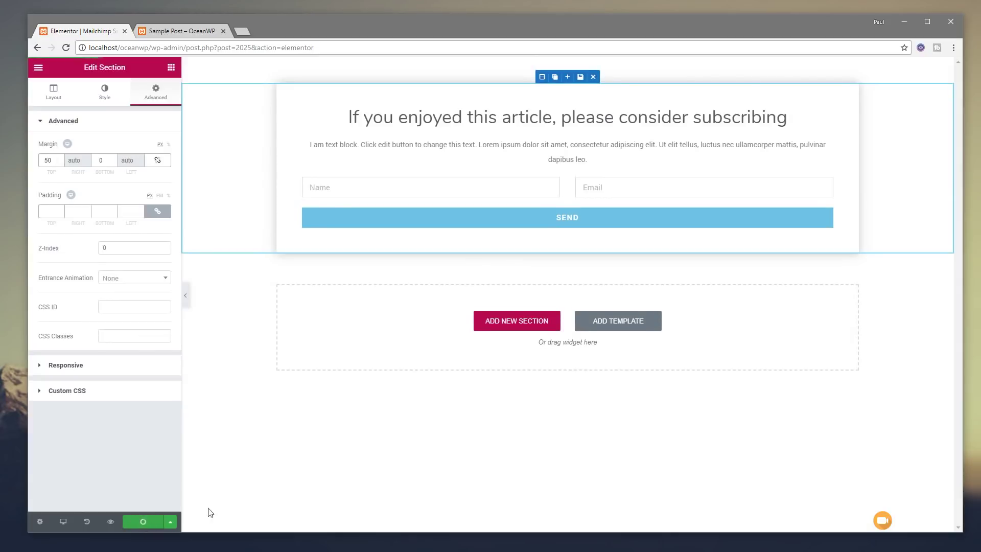
{"action": "left_click", "coordinate": [173, 34]}
Reload the Sample Post to see the subscribe box with its 50 top margin
{"action": "left_click", "coordinate": [66, 48]}
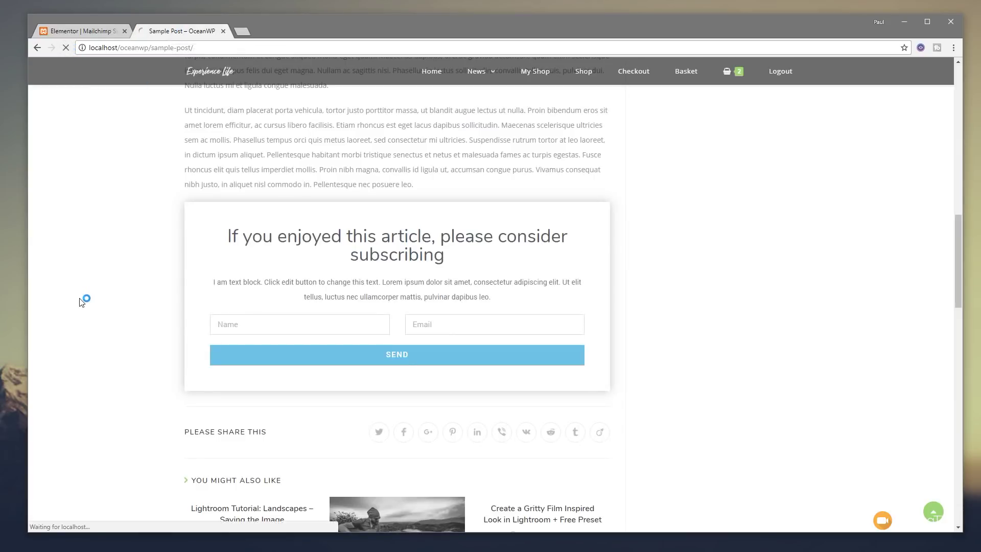